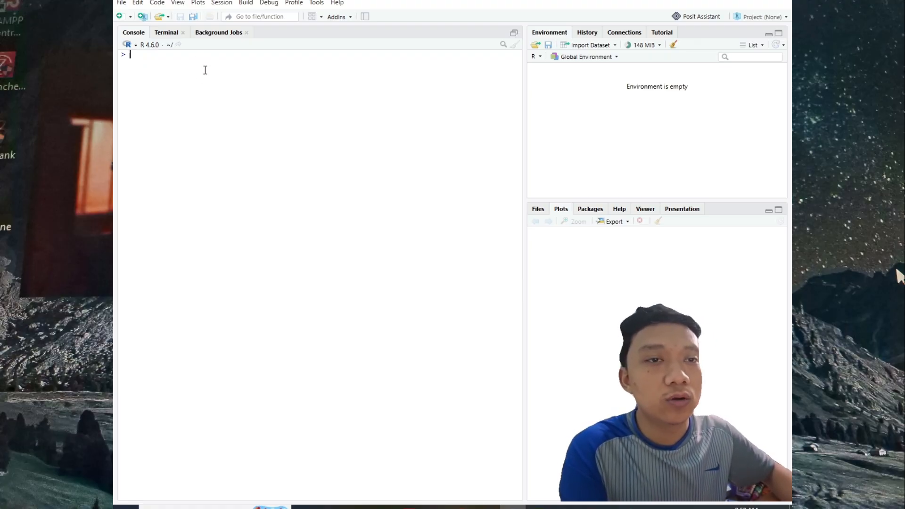
Step: Check the speed and distance table in the assignment PDF, then copy the kecepatan and jarak data definitions from the Word document Document1
{"action": "mouse_move", "coordinate": [486, 507]}
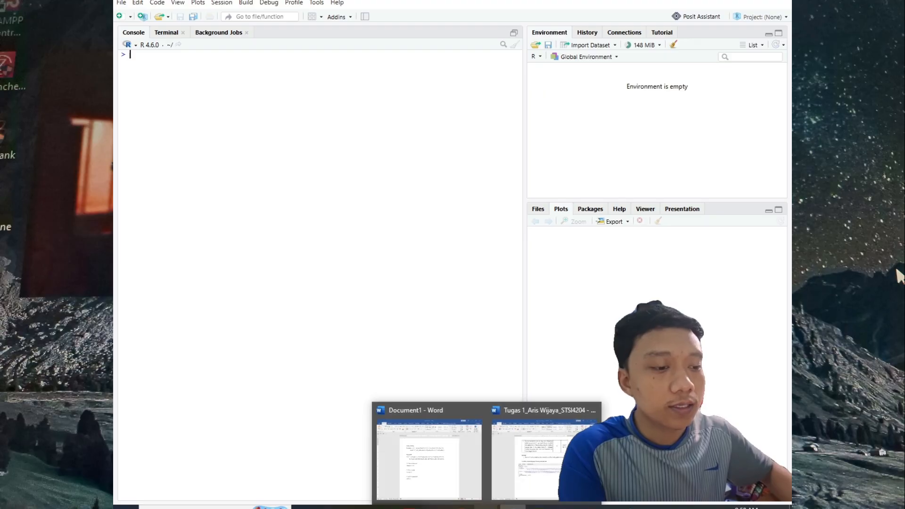
{"action": "left_click", "coordinate": [591, 507]}
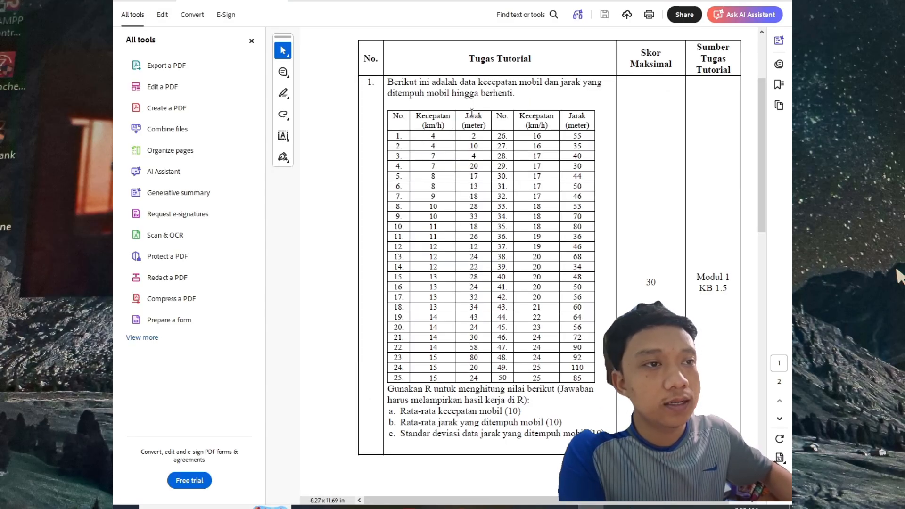
{"action": "left_click", "coordinate": [513, 507]}
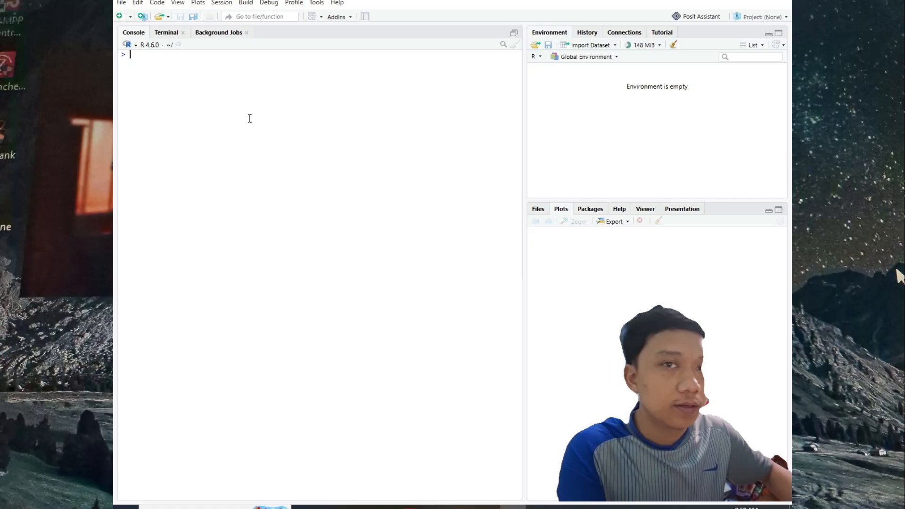
{"action": "mouse_move", "coordinate": [485, 507]}
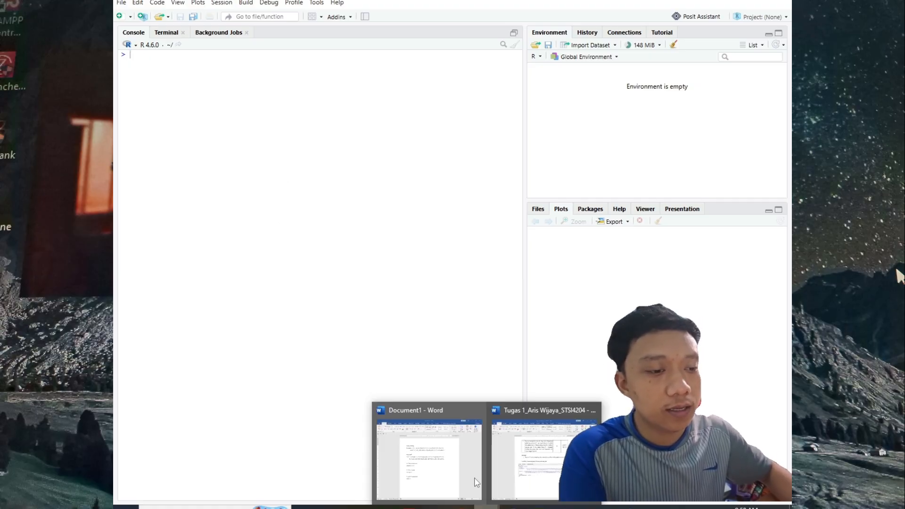
{"action": "left_click", "coordinate": [415, 453]}
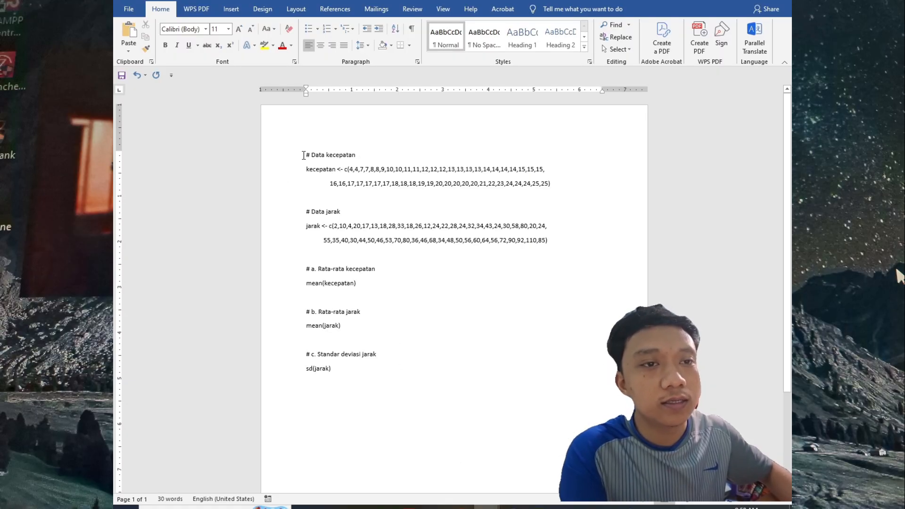
{"action": "left_click_drag", "start_coordinate": [305, 155], "coordinate": [552, 248]}
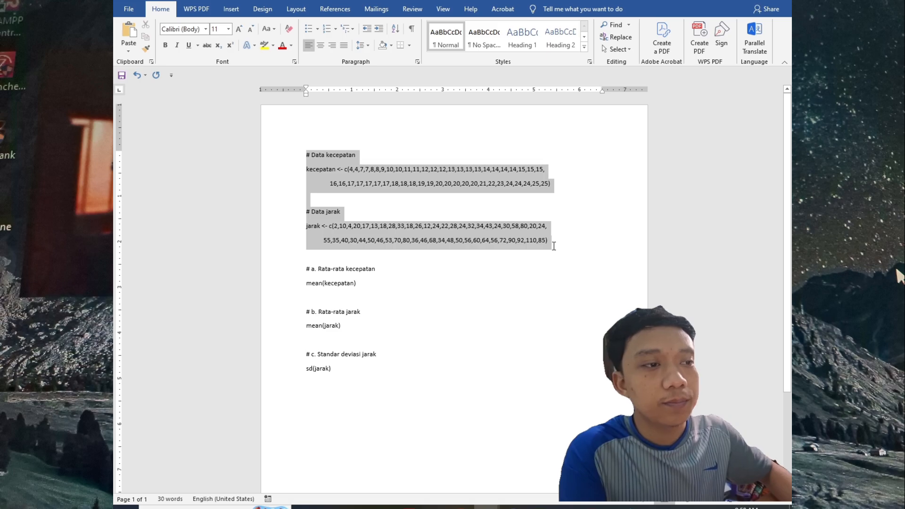
{"action": "right_click", "coordinate": [554, 246]}
{"action": "left_click", "coordinate": [564, 263]}
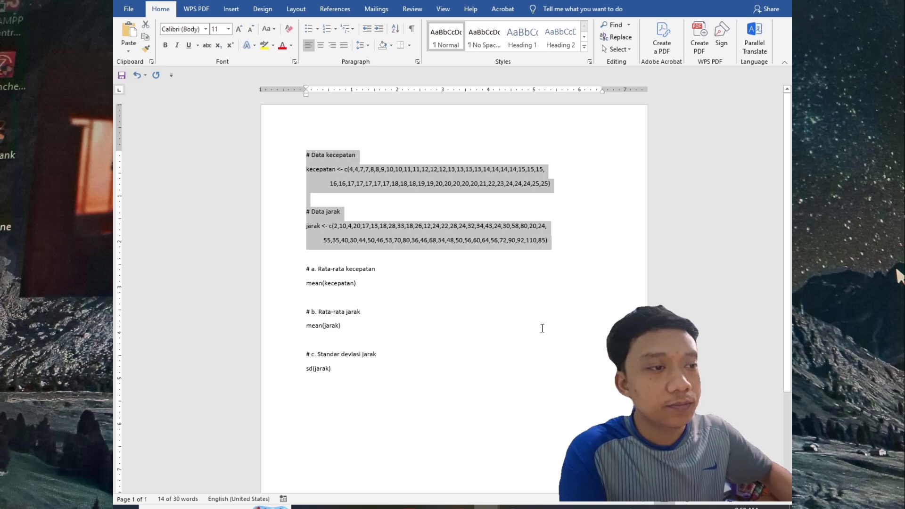
Step: Switch to RStudio and run the copied kecepatan and jarak vector definitions in the console
{"action": "key", "text": "alt+Tab"}
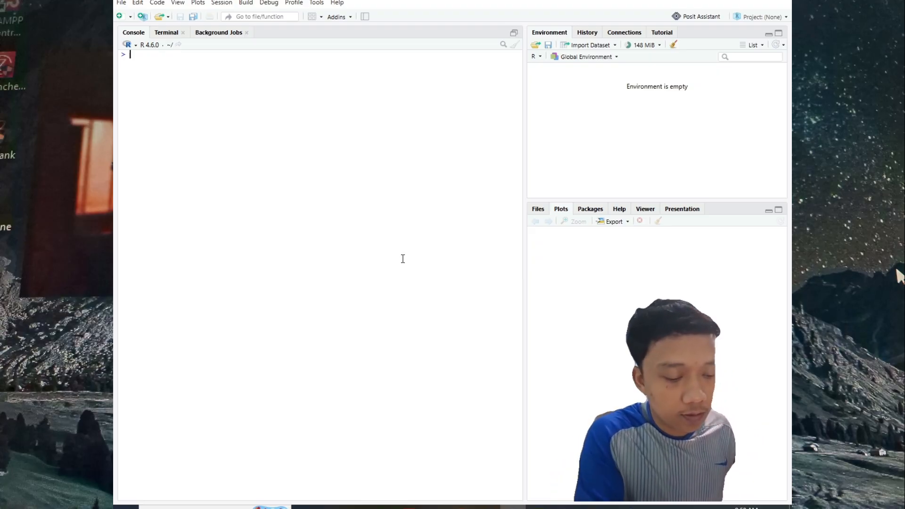
{"action": "key", "text": "ctrl+v"}
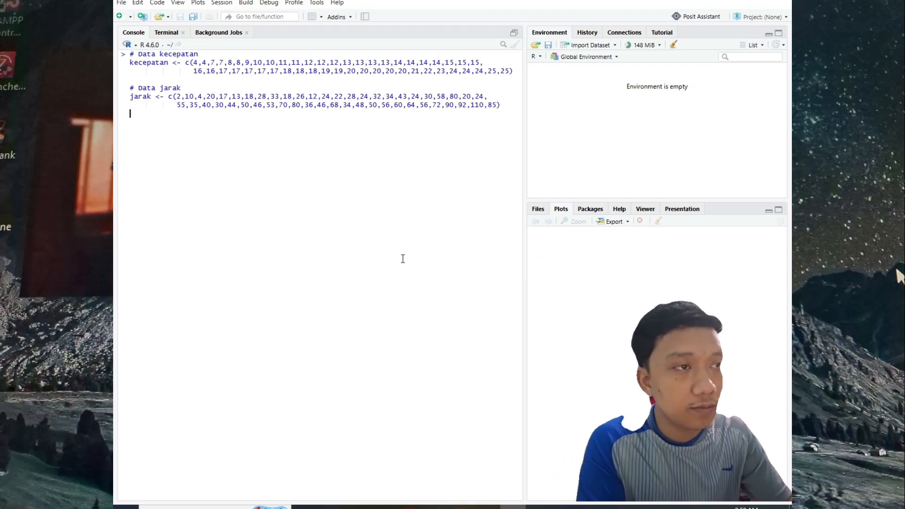
{"action": "key", "text": "Return"}
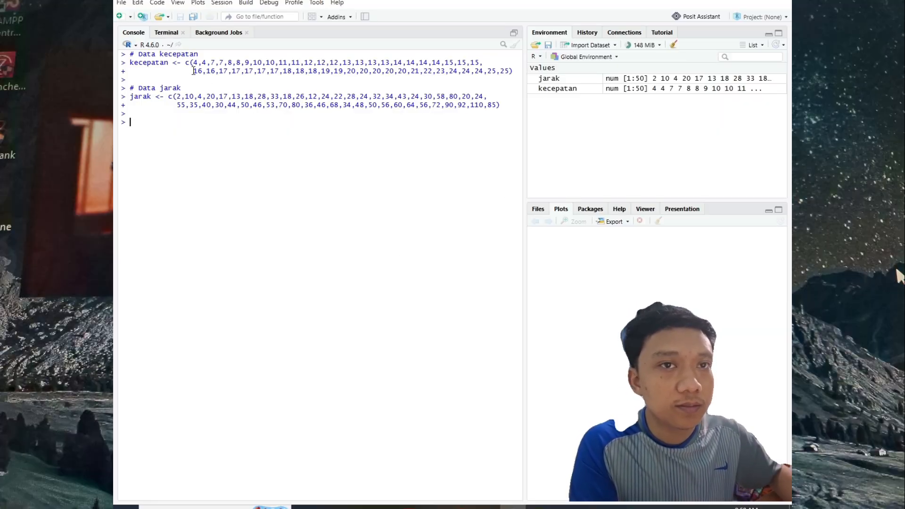
Step: Read question a about the average car speed in the assignment PDF and return to RStudio
{"action": "mouse_move", "coordinate": [622, 507]}
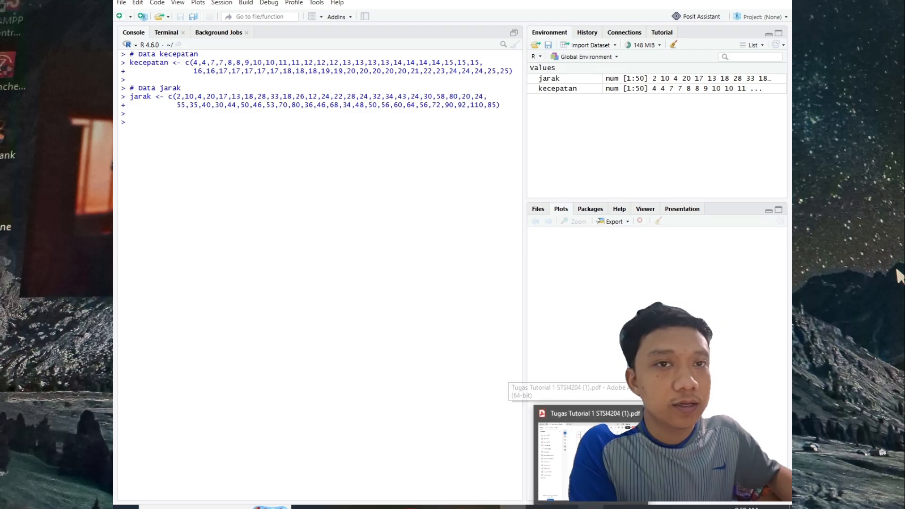
{"action": "left_click", "coordinate": [612, 453]}
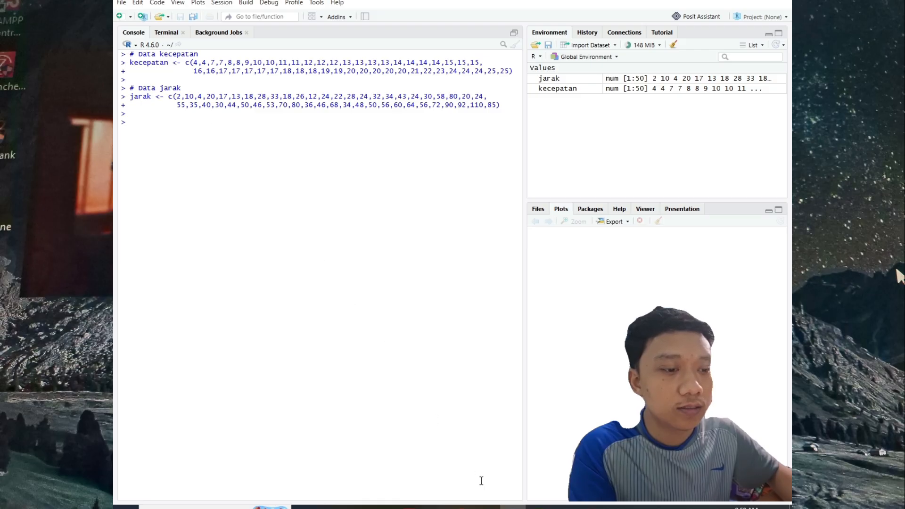
{"action": "left_click", "coordinate": [591, 508]}
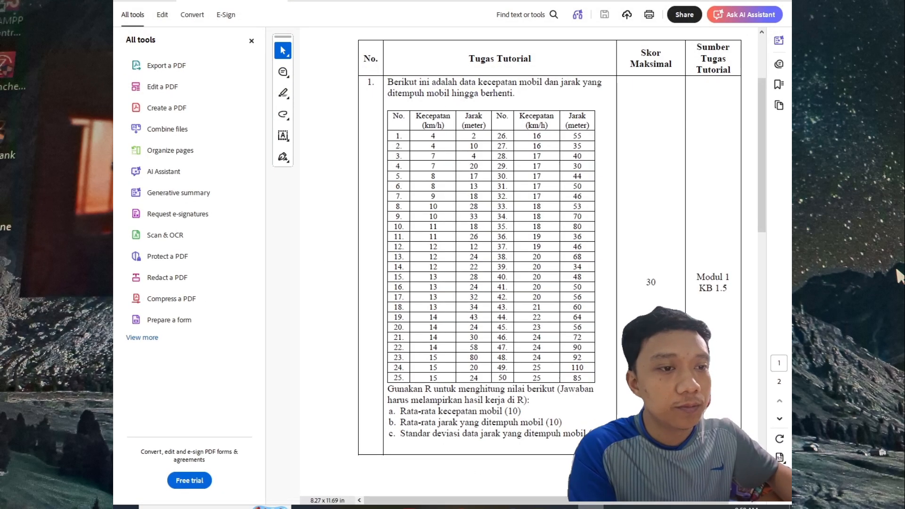
{"action": "left_click", "coordinate": [513, 508]}
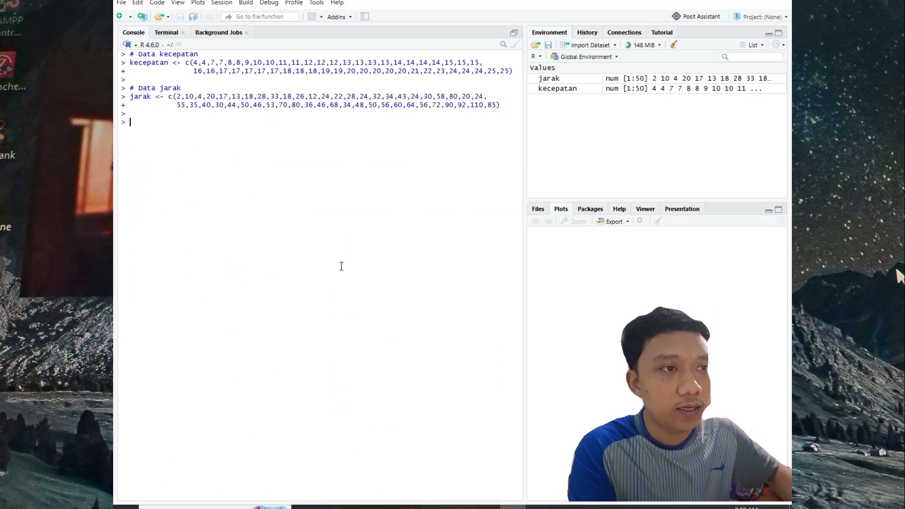
{"action": "left_click", "coordinate": [591, 508]}
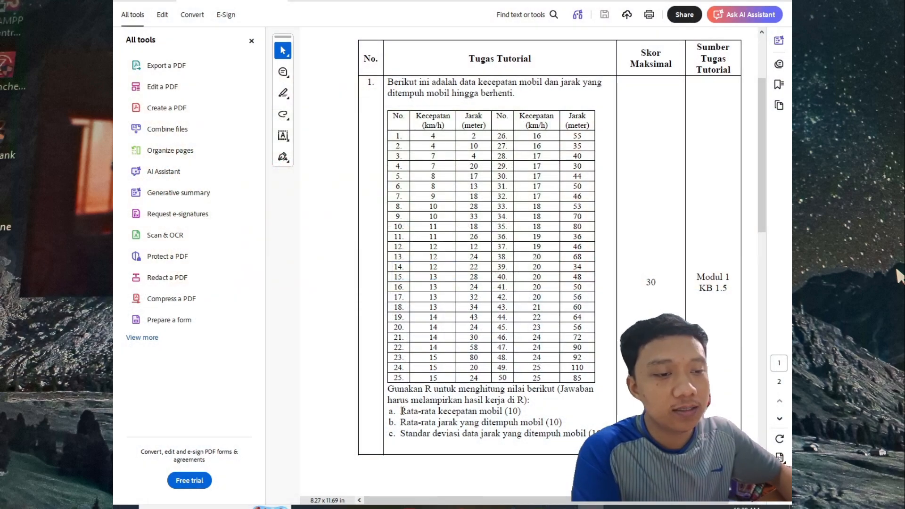
{"action": "left_click_drag", "start_coordinate": [402, 410], "coordinate": [523, 411]}
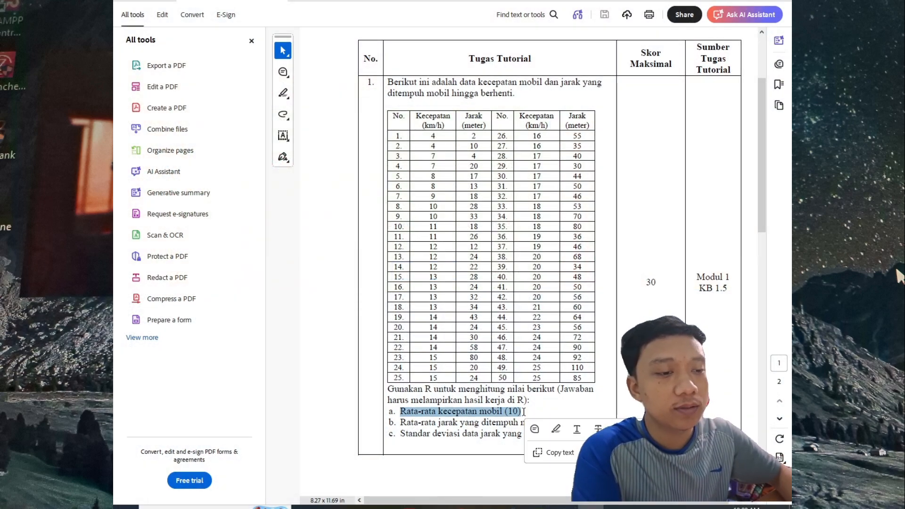
{"action": "left_click", "coordinate": [554, 453]}
{"action": "left_click", "coordinate": [513, 507]}
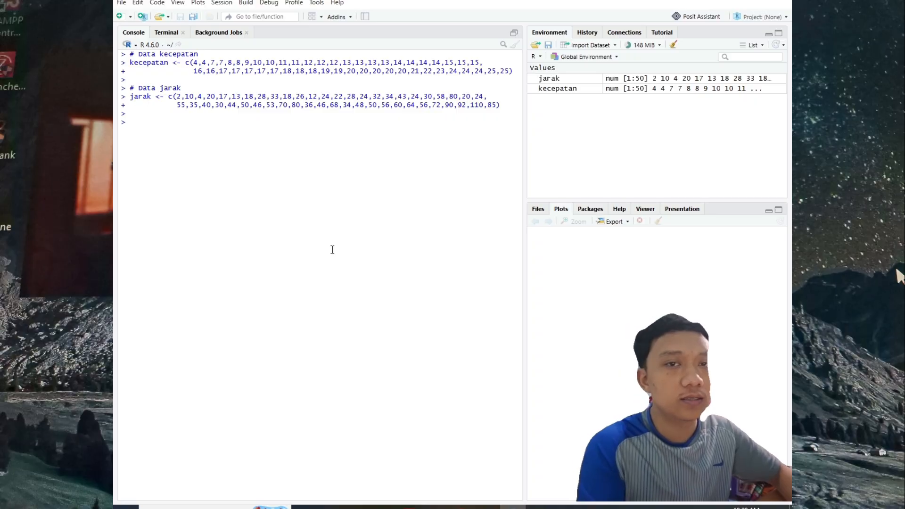
Step: Enter the comment line "#rata rata kecepatan" in the console
{"action": "type", "text": "#"}
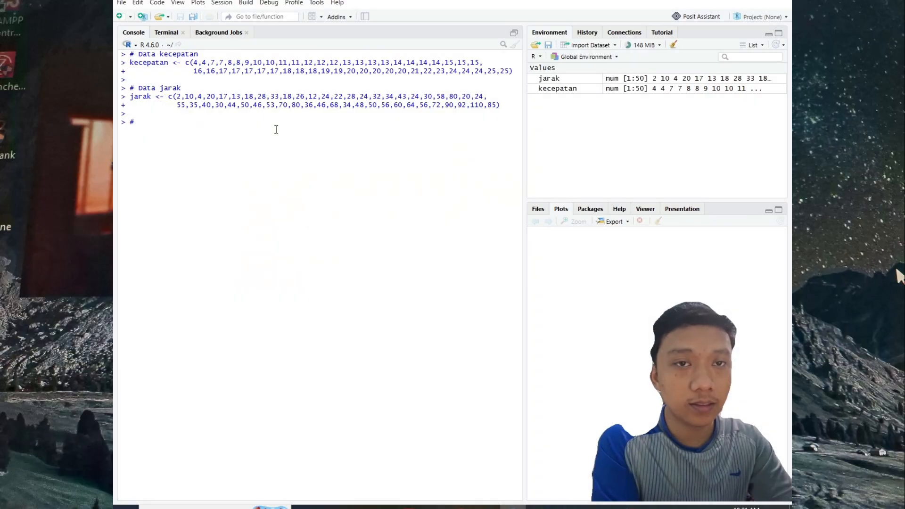
{"action": "type", "text": "Rata"}
{"action": "key", "text": "BackSpace"}
{"action": "key", "text": "BackSpace"}
{"action": "key", "text": "BackSpace"}
{"action": "key", "text": "BackSpace"}
{"action": "key", "text": "BackSpace"}
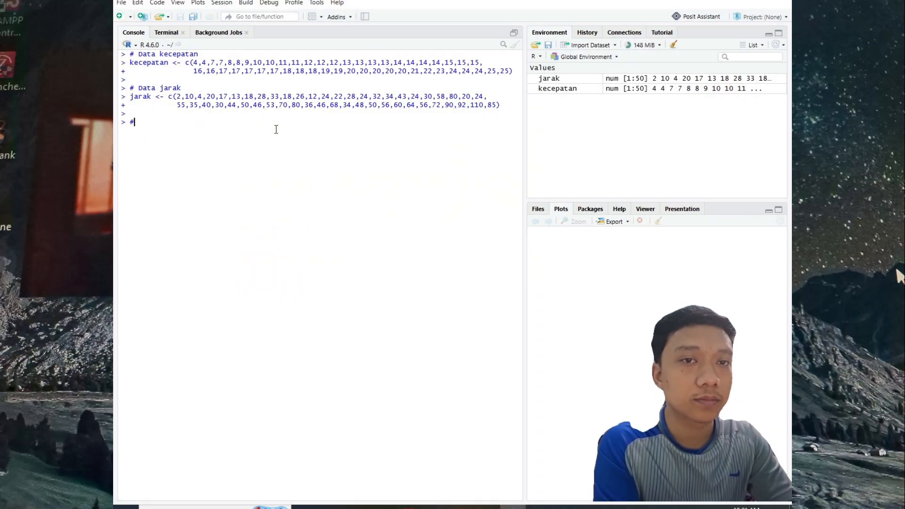
{"action": "type", "text": "rata rata"}
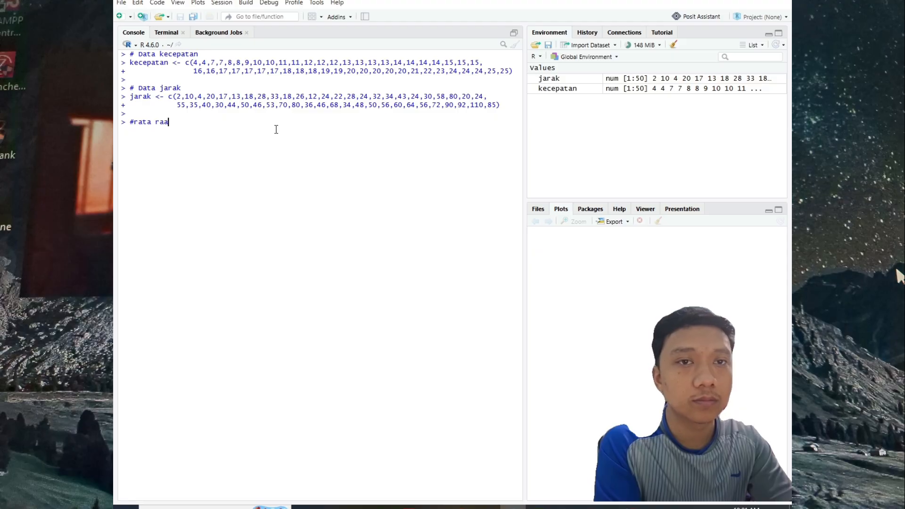
{"action": "key", "text": "BackSpace"}
{"action": "type", "text": "ta ke"}
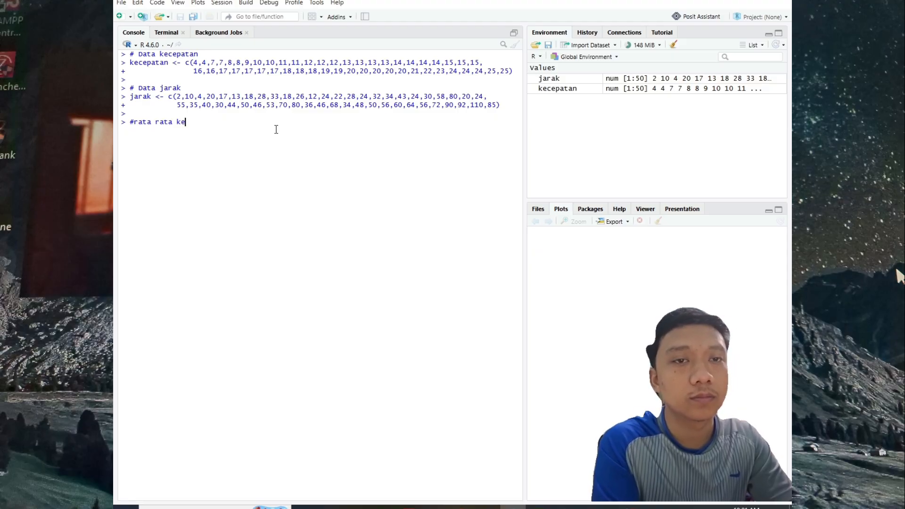
{"action": "type", "text": "cepatan"}
{"action": "key", "text": "Return"}
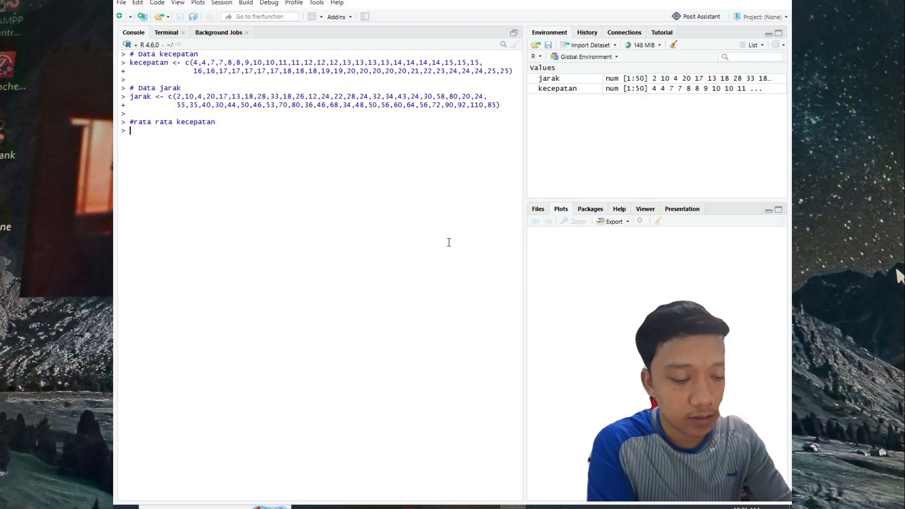
Step: Calculate the average speed by running mean (kecepatan) in the console
{"action": "type", "text": "mean "}
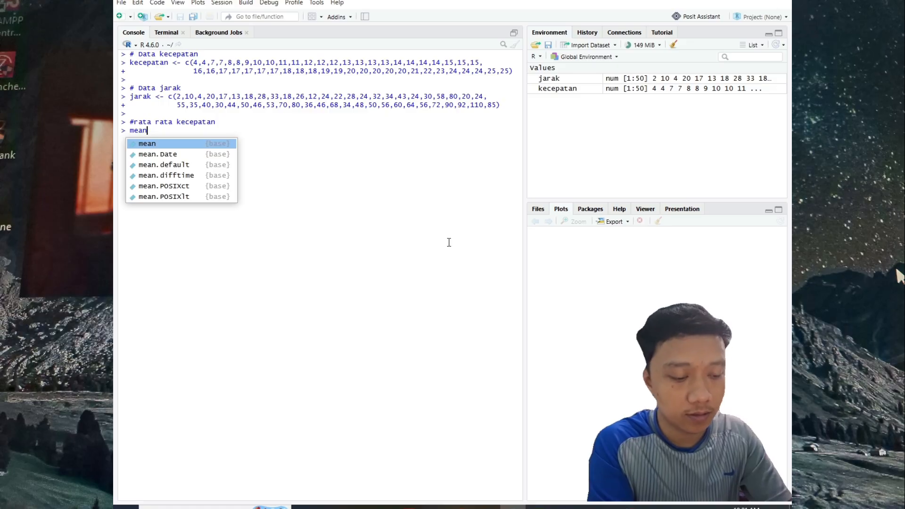
{"action": "type", "text": "("}
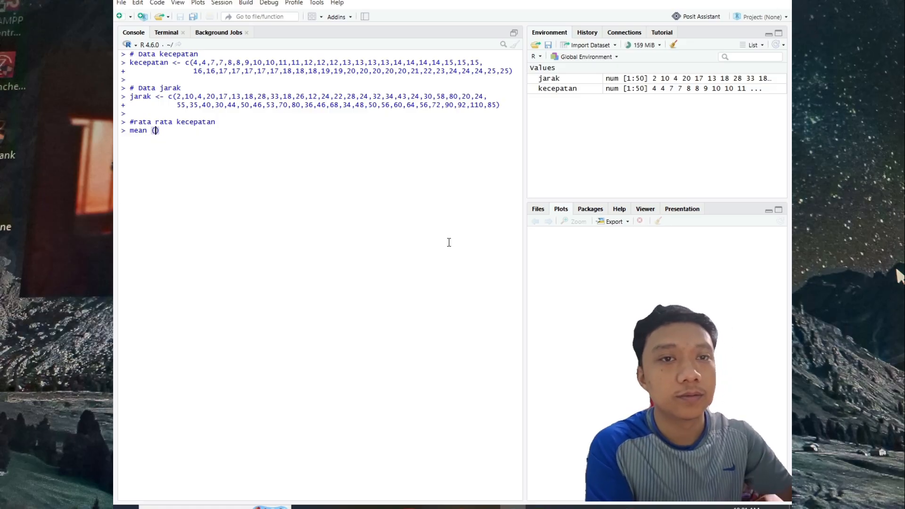
{"action": "type", "text": "kecepatan"}
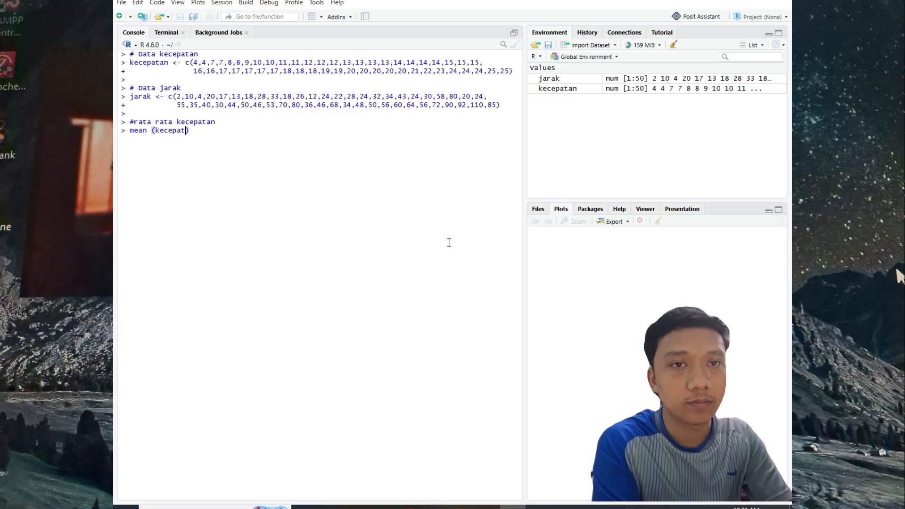
{"action": "key", "text": "Return"}
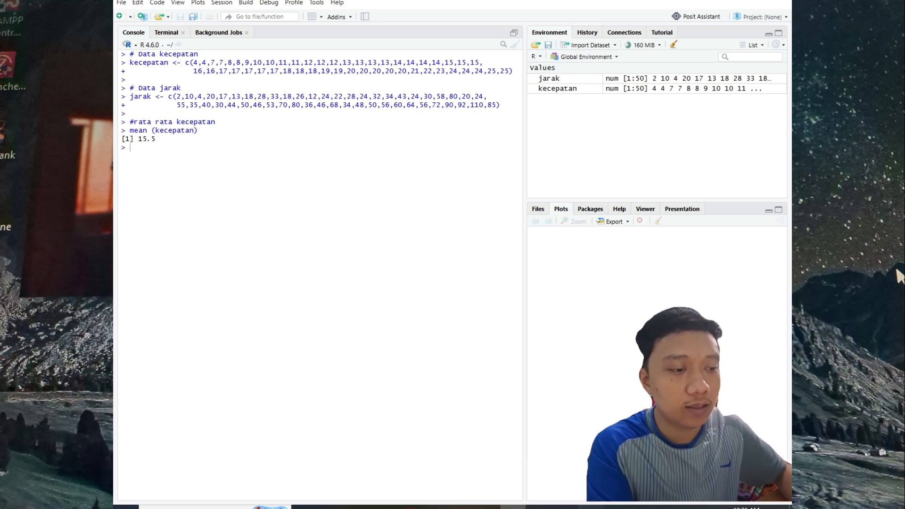
Step: Check question b in the assignment PDF and enter the comment "#rata rata jarak" in the RStudio console
{"action": "left_click", "coordinate": [591, 507]}
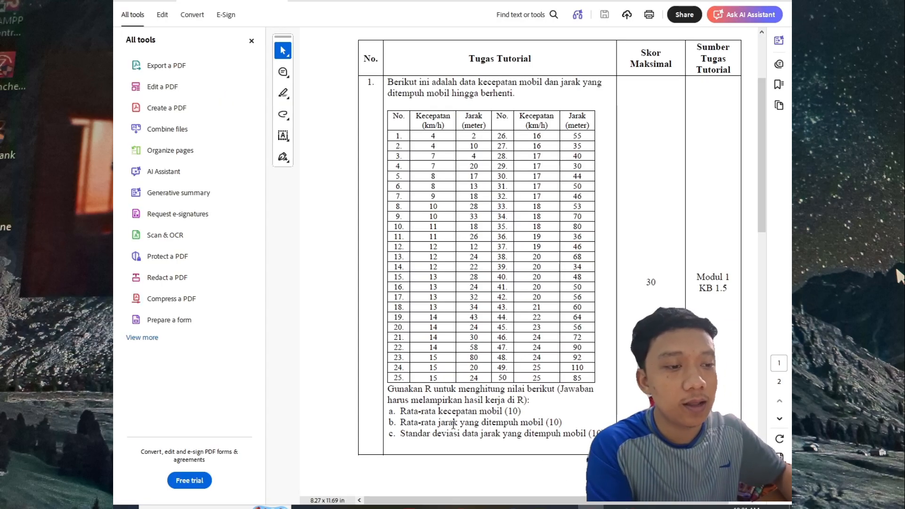
{"action": "left_click", "coordinate": [591, 508]}
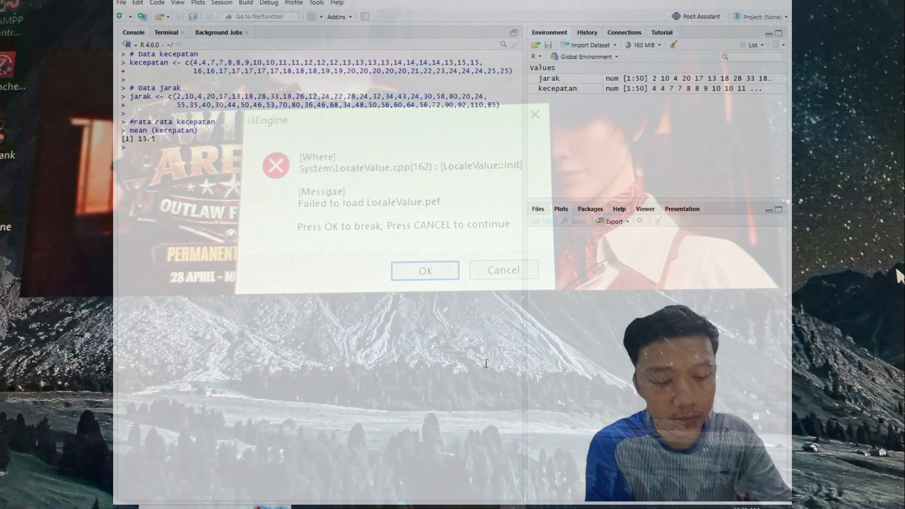
{"action": "type", "text": "#jara"}
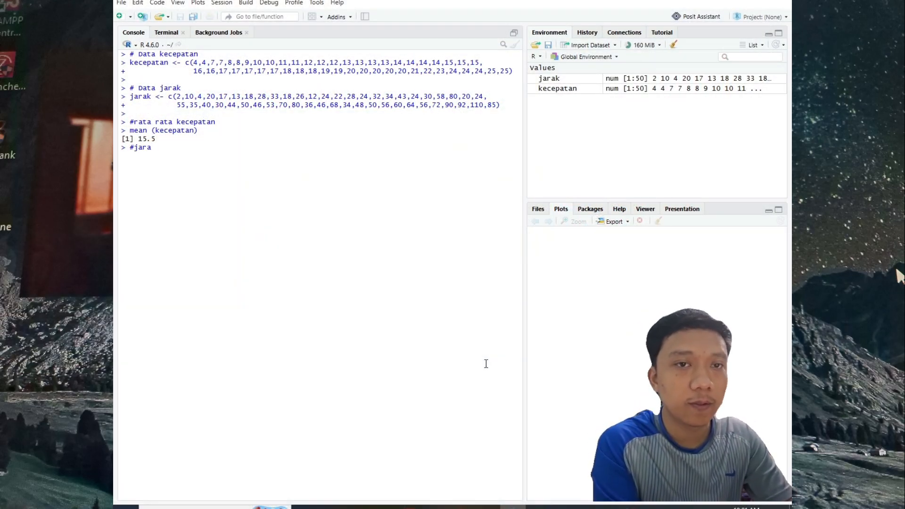
{"action": "key", "text": "BackSpace"}
{"action": "key", "text": "BackSpace"}
{"action": "key", "text": "BackSpace"}
{"action": "type", "text": "rata ra"}
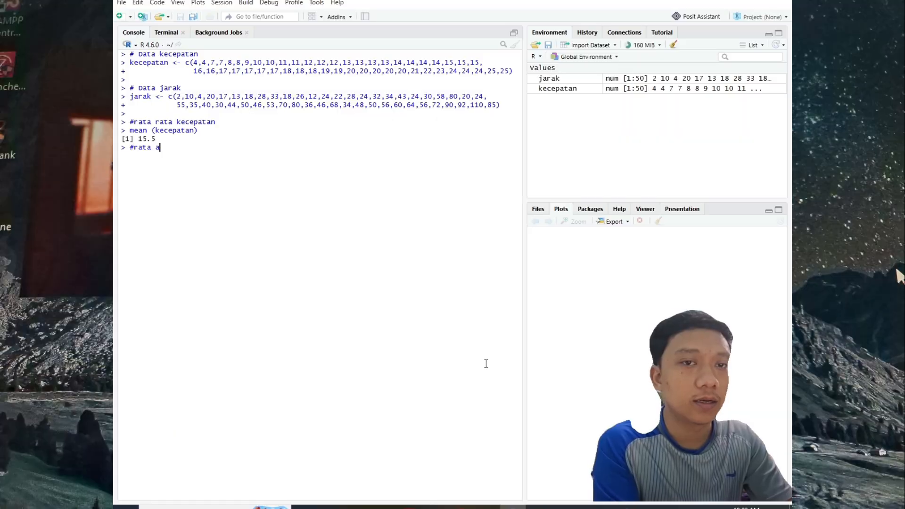
{"action": "key", "text": "BackSpace"}
{"action": "type", "text": "rata jarak "}
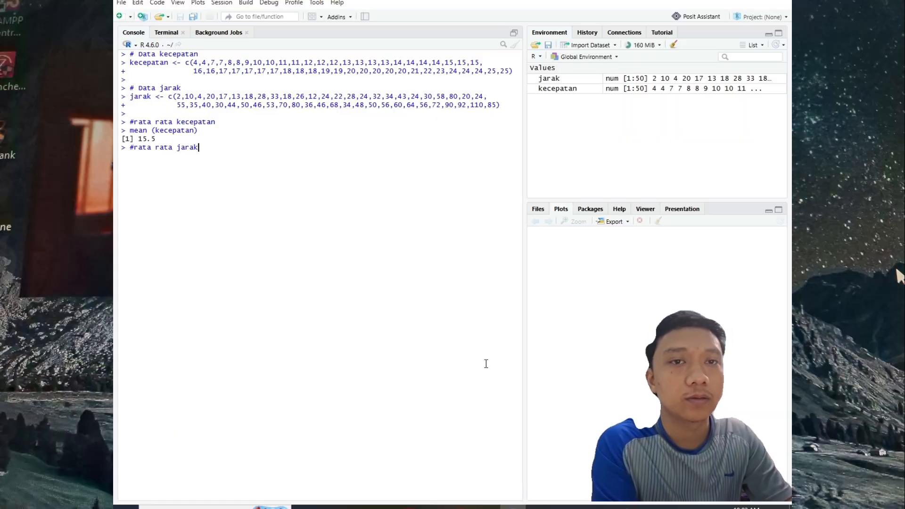
{"action": "type", "text": "mean ("}
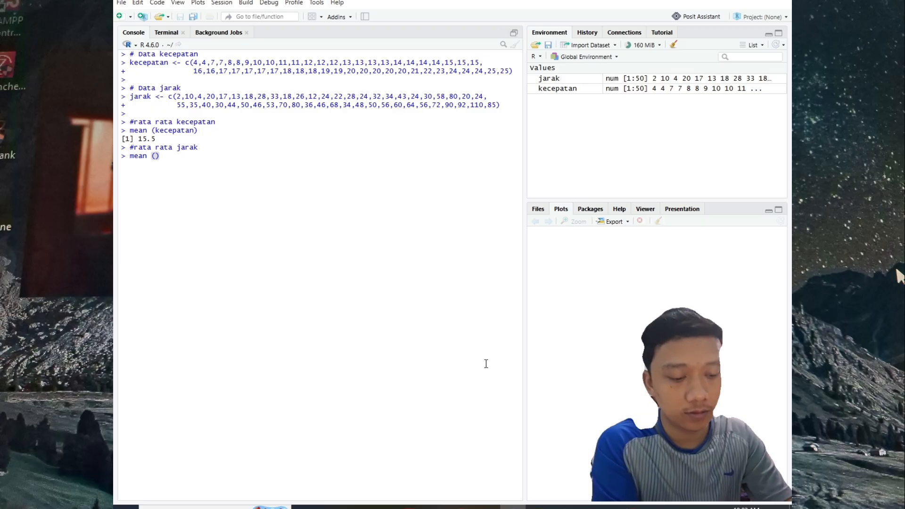
{"action": "type", "text": "jarak"}
Step: Calculate the average distance by running mean (jarak) in the console
{"action": "key", "text": "Return"}
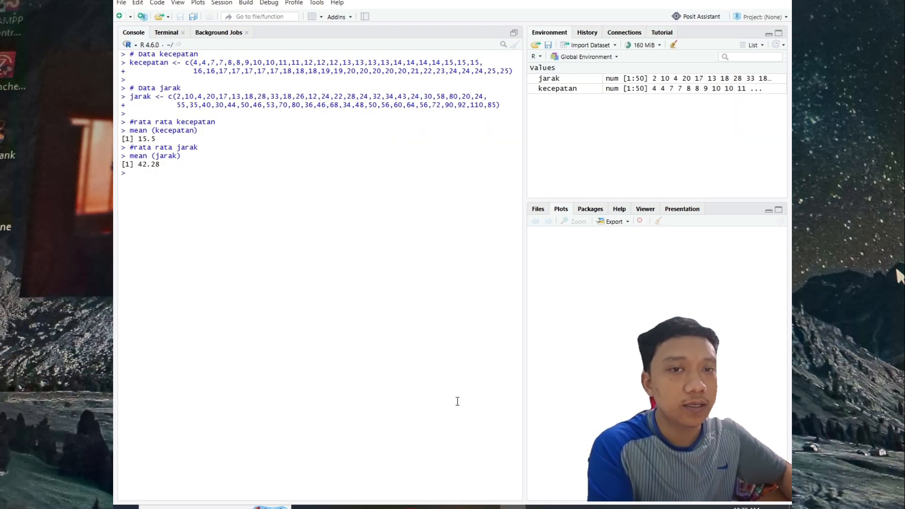
Step: Add the comment "#standar deviasi jarak" and calculate the standard deviation of the distances by running sd (jarak) in the console
{"action": "key", "text": "alt+Tab"}
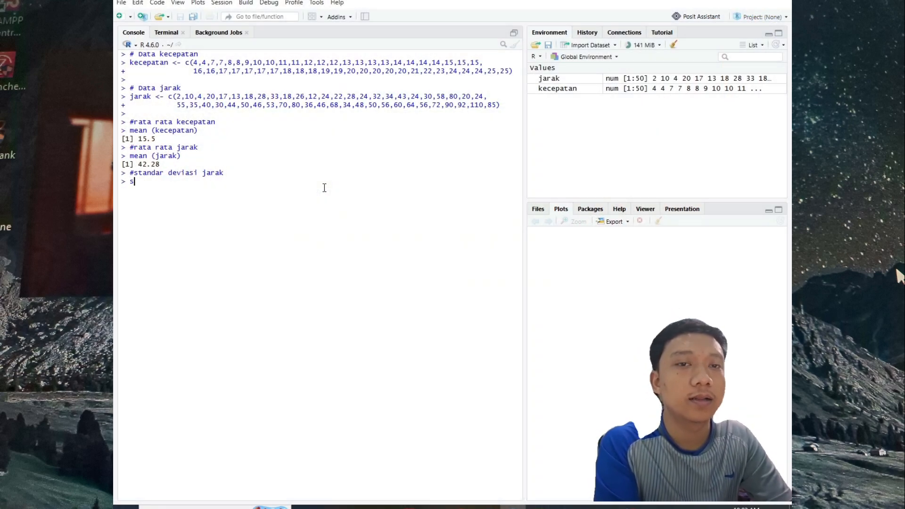
{"action": "type", "text": "d ("}
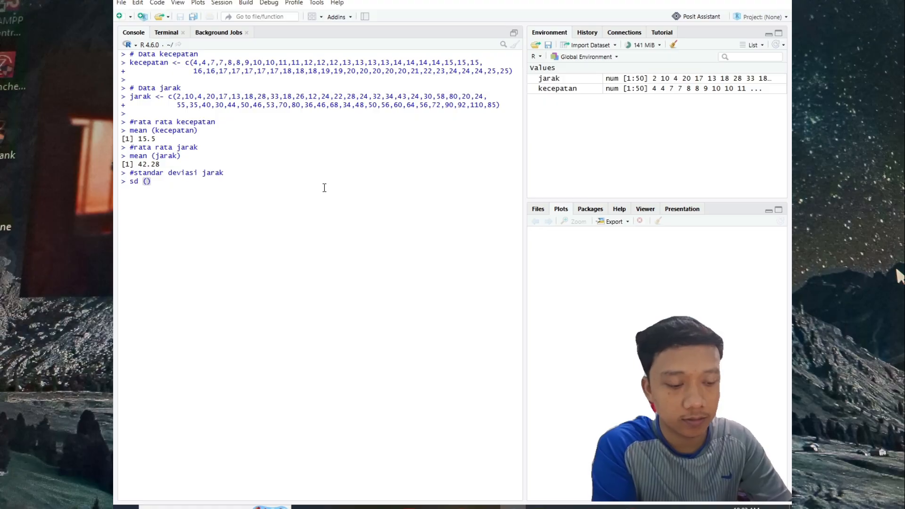
{"action": "type", "text": "jarakj"}
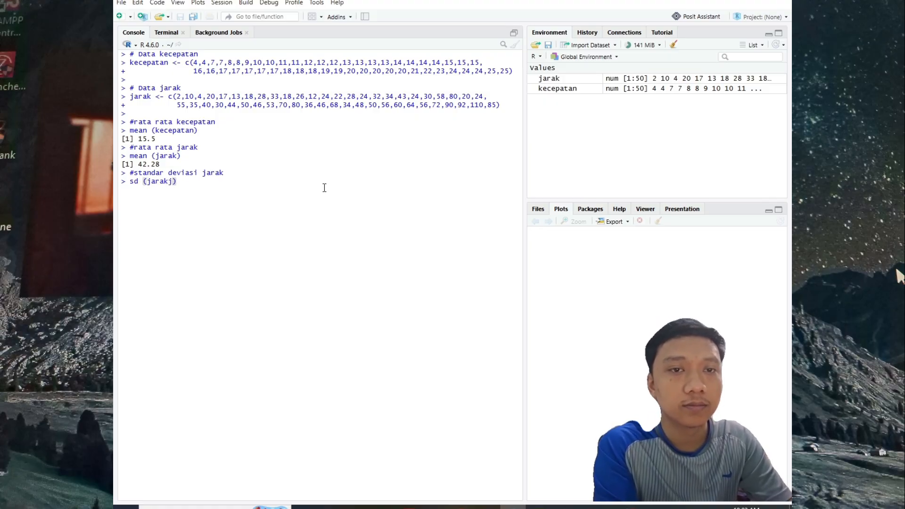
{"action": "key", "text": "BackSpace"}
{"action": "key", "text": "Return"}
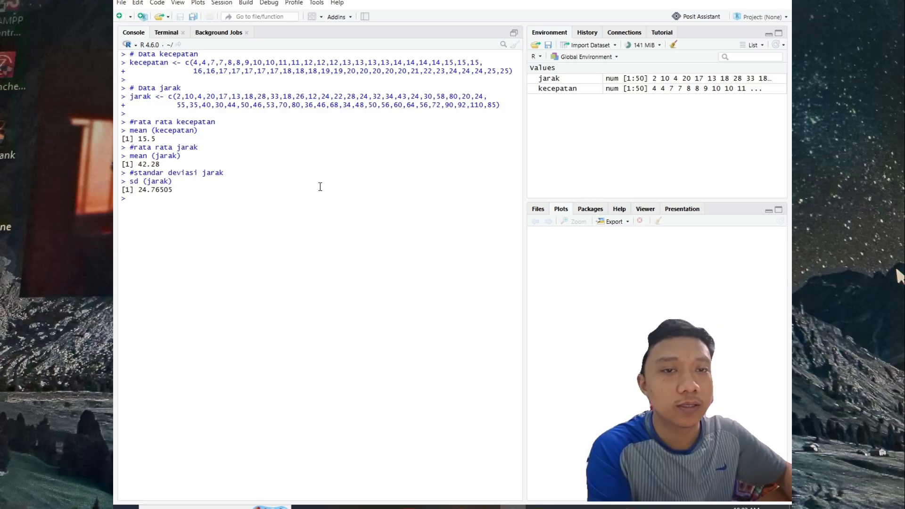
Step: Switch to the assignment PDF and read question 2 about the scatter plot and histogram
{"action": "left_click", "coordinate": [592, 508]}
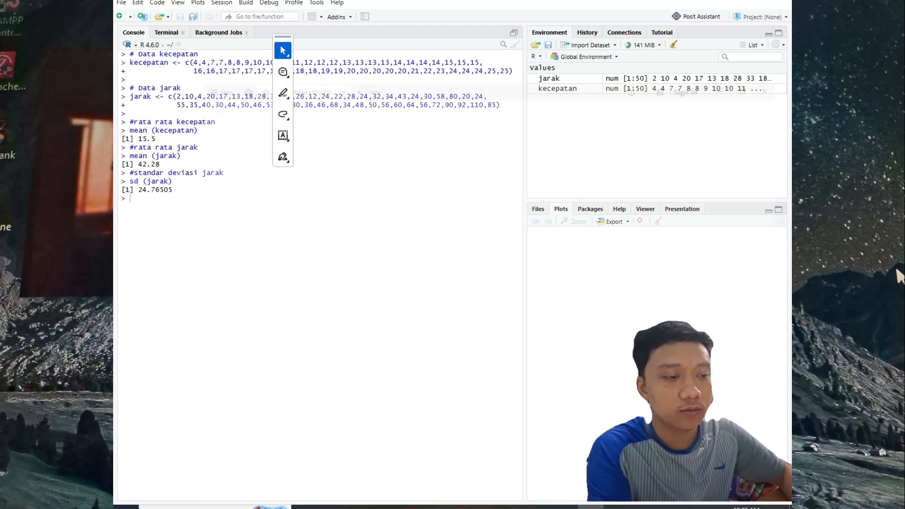
{"action": "scroll", "coordinate": [510, 253], "scroll_direction": "down", "scroll_amount": 10}
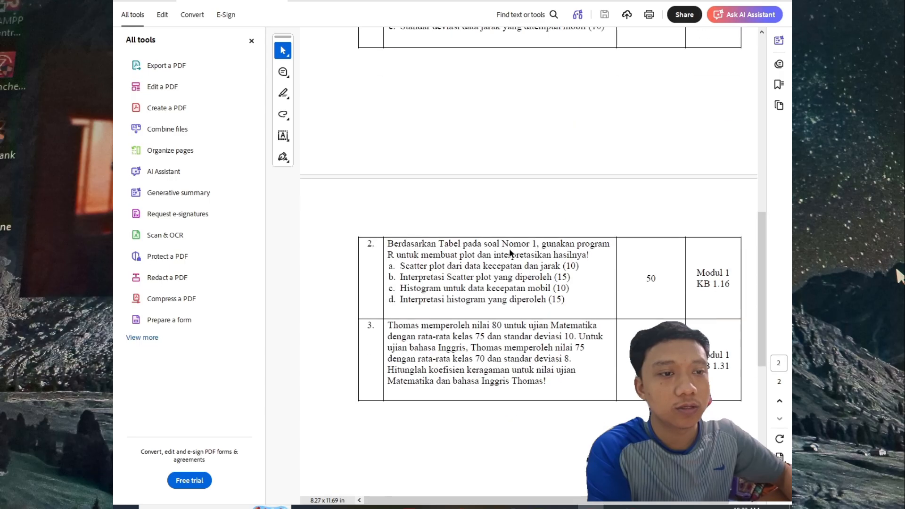
{"action": "scroll", "coordinate": [509, 254], "scroll_direction": "down", "scroll_amount": 2}
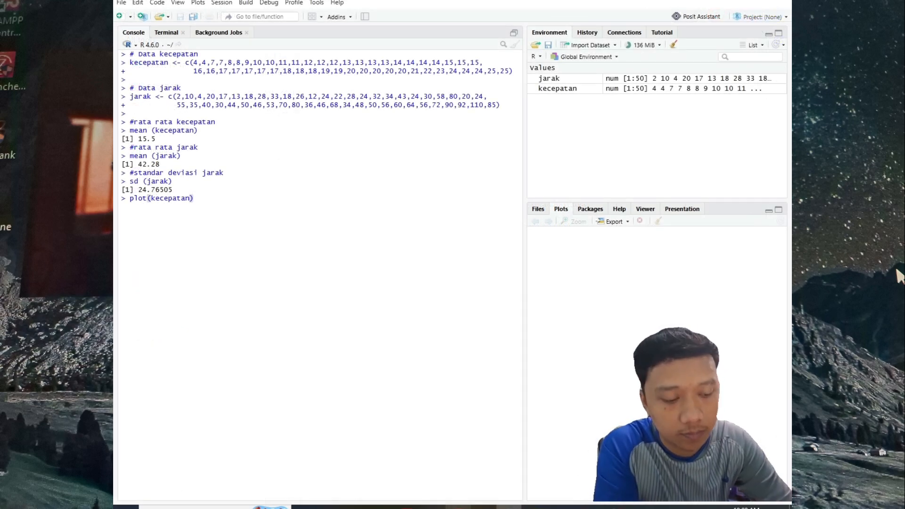
{"action": "type", "text": ", jarak,"}
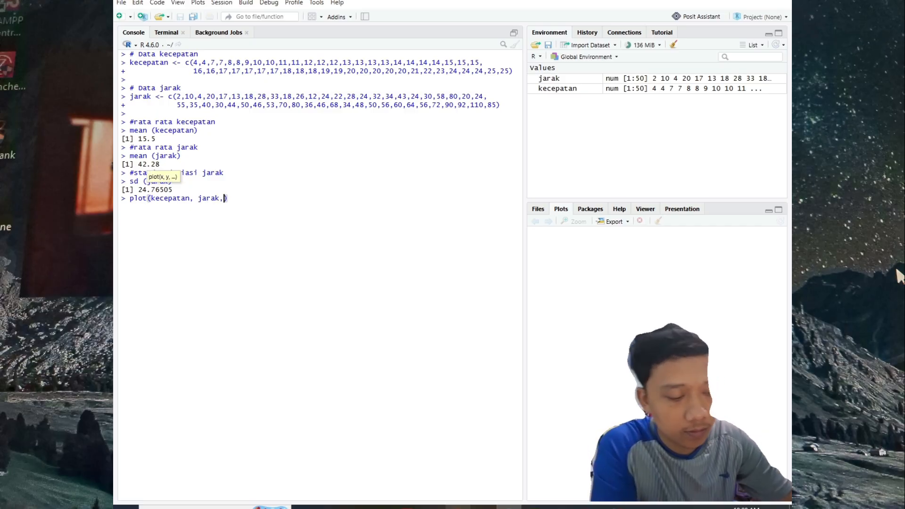
{"action": "key", "text": "shift+Return"}
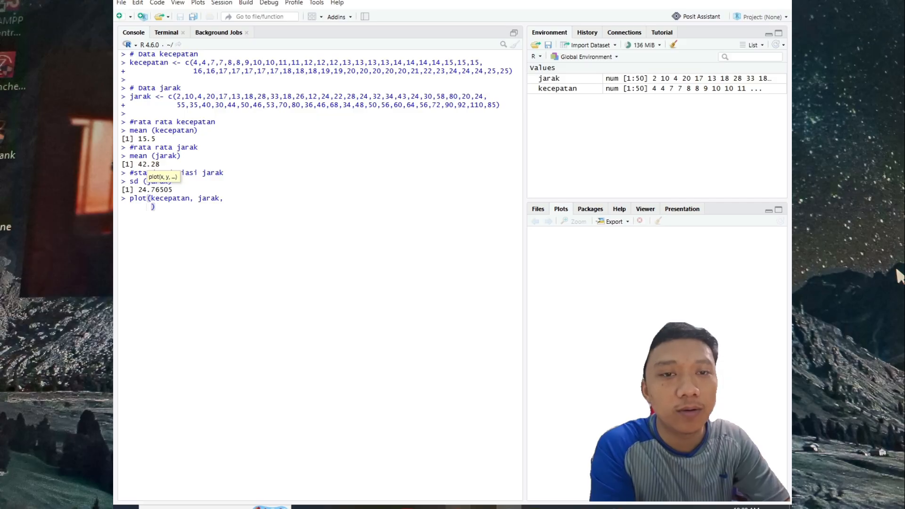
{"action": "type", "text": "main"}
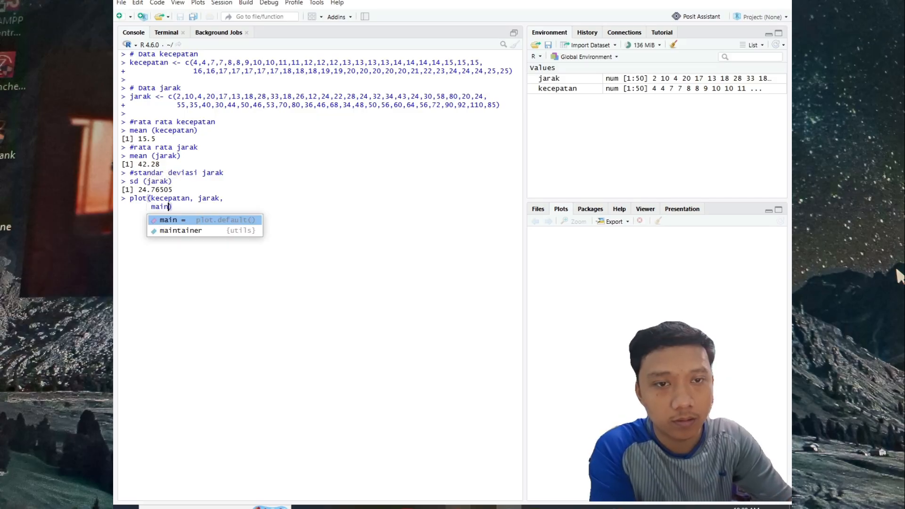
{"action": "type", "text": "="}
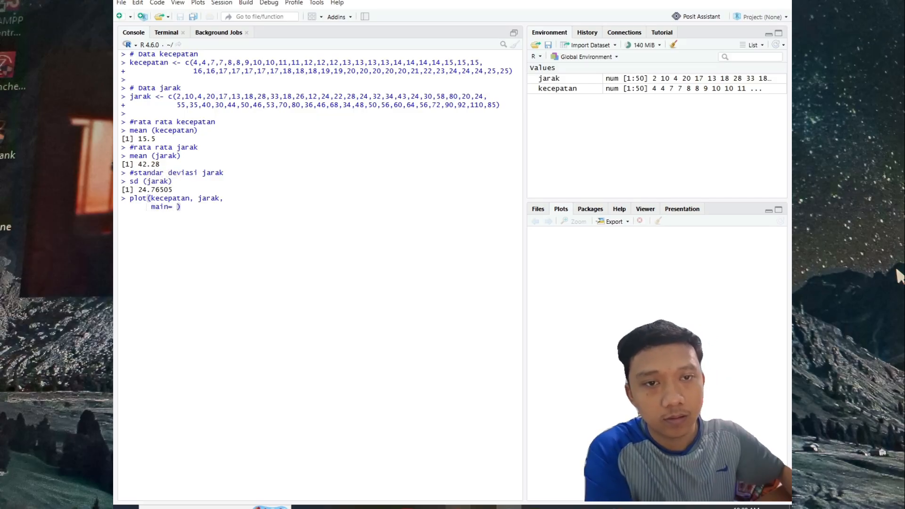
Step: Run plot(kecepatan, jarak) with title "Scatter Plot Kecepatan vs Jarak", axis labels "Kecepatan (km/h)" and "Jarak (meter)", col="blue" and pch=19
{"action": "left_click_drag", "start_coordinate": [128, 199], "coordinate": [216, 277]}
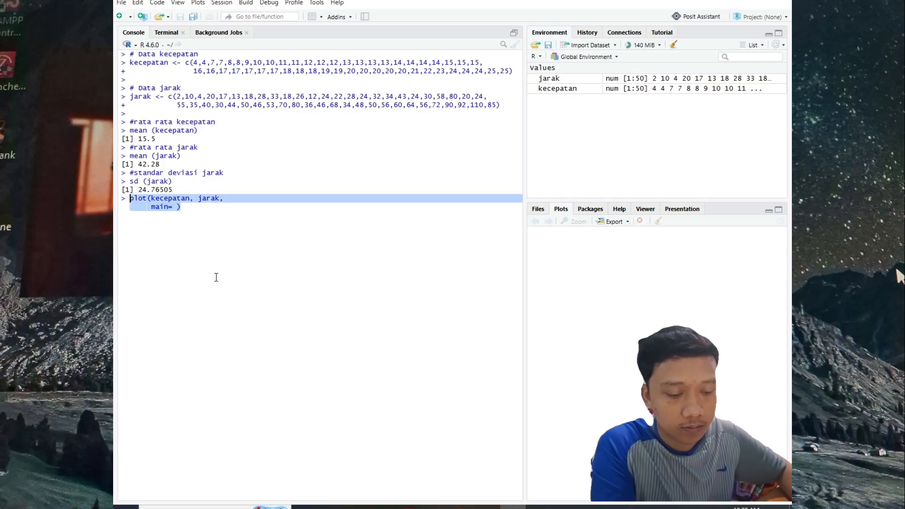
{"action": "type", "text": "plot(kecepatan, jarak,      main=\"Scatter Plot Kecepatan vs Jarak\",      xlab=\"Kecepatan (km/h)\",      ylab=\"Jarak (meter)\",      col=\"blue\",      pch=19)"}
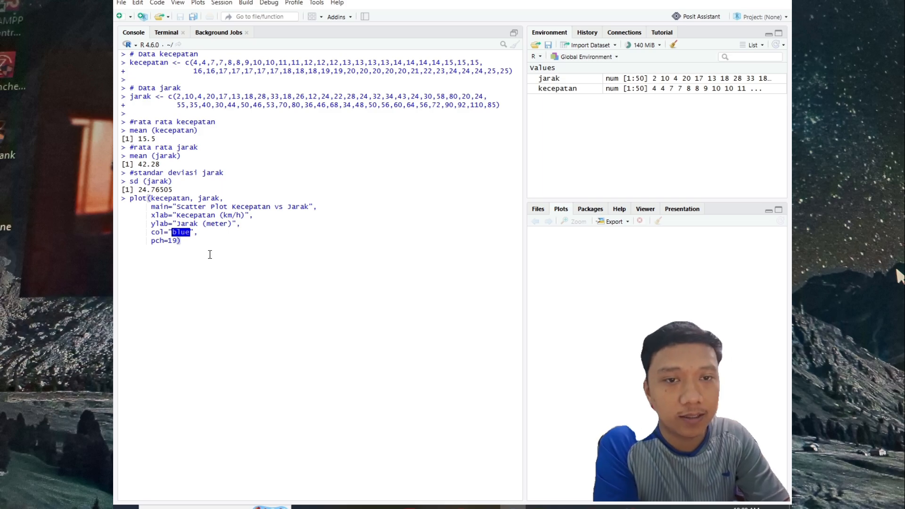
{"action": "key", "text": "Return"}
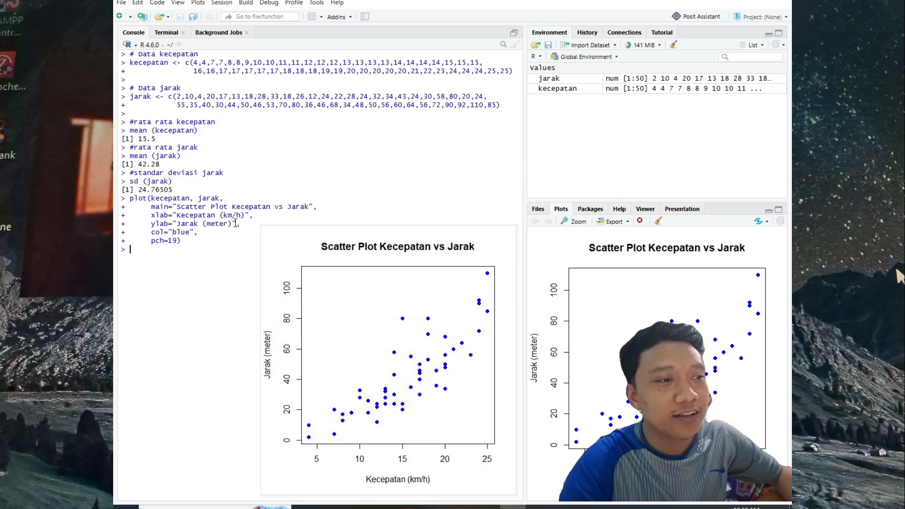
Step: Compare the title, axis-label and colour arguments of the plot command with the resulting scatter plot
{"action": "left_click_drag", "start_coordinate": [151, 207], "coordinate": [317, 207]}
{"action": "left_click_drag", "start_coordinate": [597, 249], "coordinate": [565, 234]}
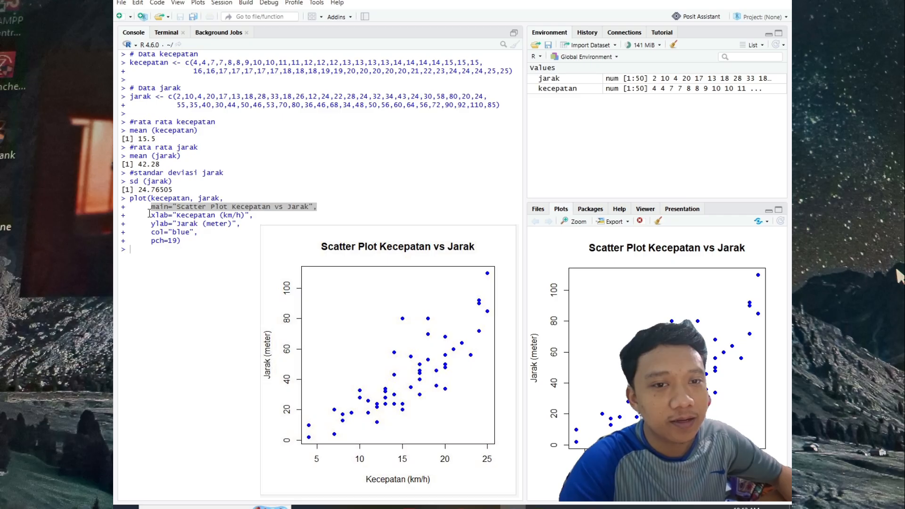
{"action": "left_click_drag", "start_coordinate": [149, 214], "coordinate": [253, 216]}
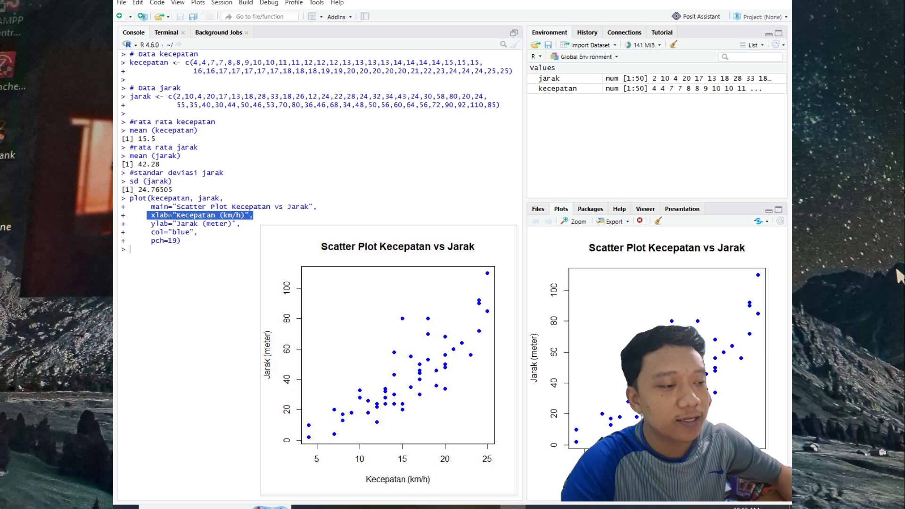
{"action": "left_click_drag", "start_coordinate": [151, 225], "coordinate": [241, 225]}
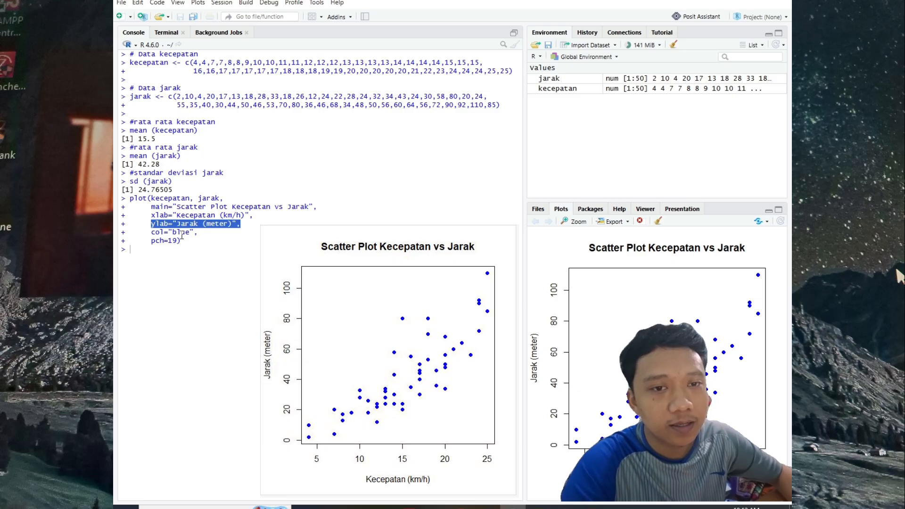
{"action": "left_click_drag", "start_coordinate": [148, 233], "coordinate": [197, 233]}
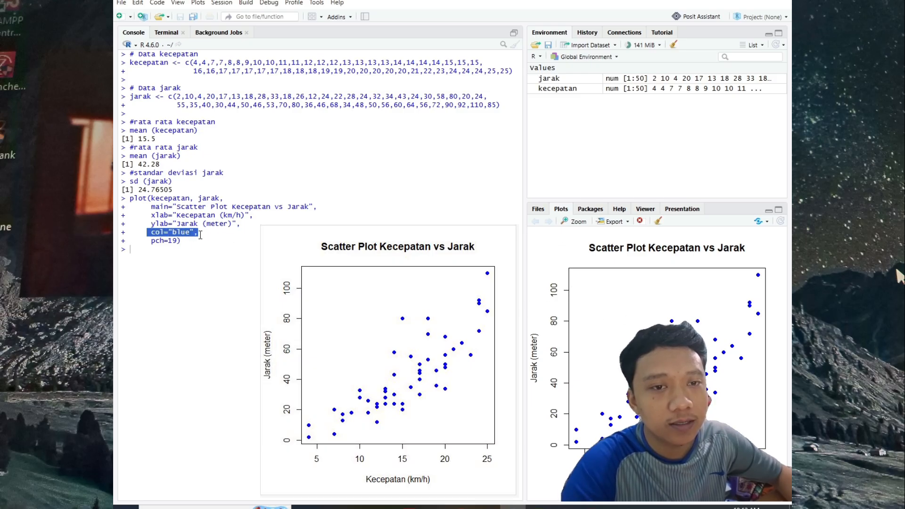
{"action": "left_click", "coordinate": [200, 234]}
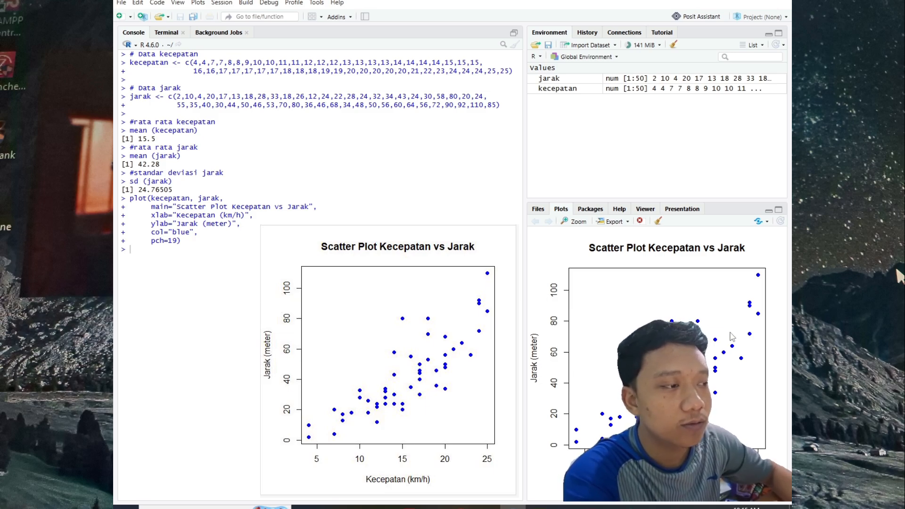
{"action": "left_click", "coordinate": [752, 300]}
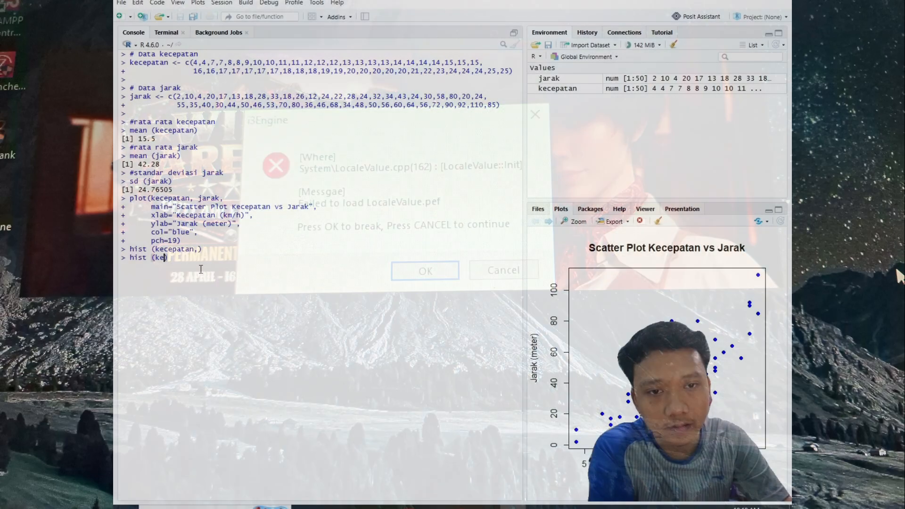
Step: Run hist(kecepatan) with the title "Histogram Kecepatan Mobil", x-axis label "Kecepatan (km/h)" and col="lightblue"
{"action": "type", "text": "ecepatan"}
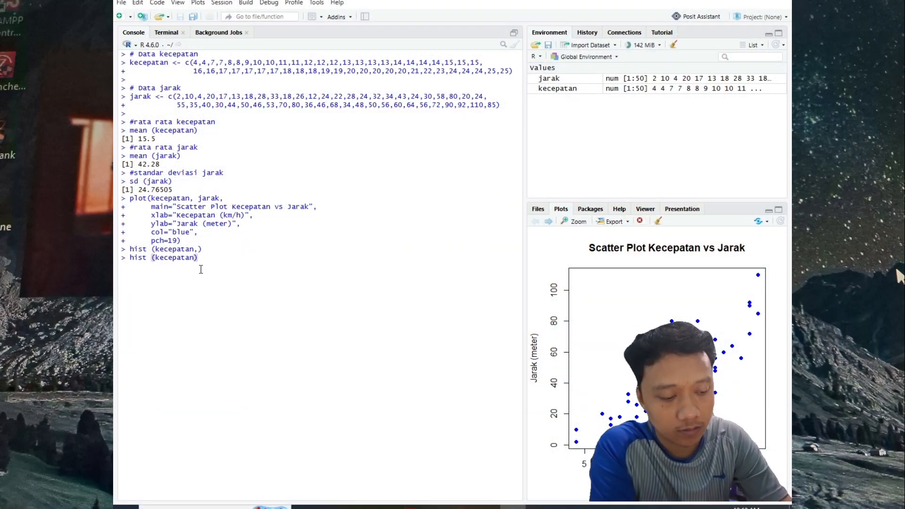
{"action": "type", "text": ","}
{"action": "key", "text": "shift+Return"}
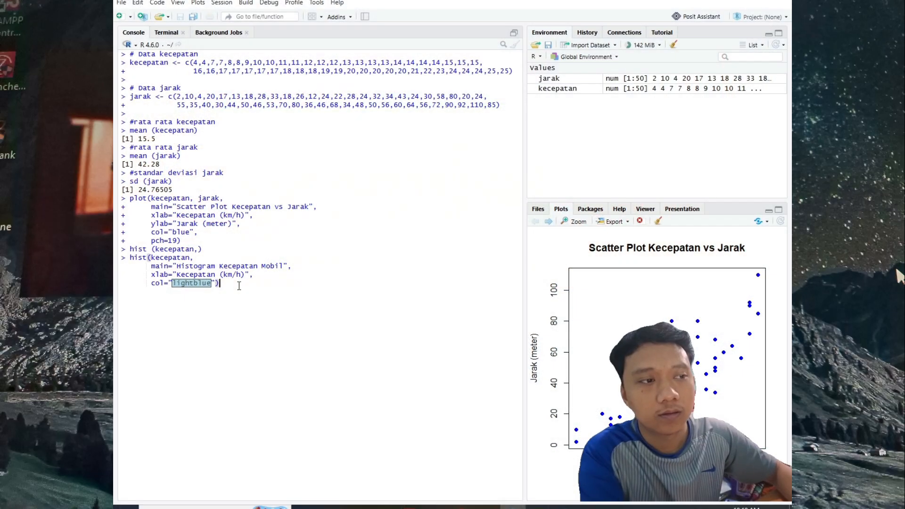
{"action": "left_click", "coordinate": [239, 286]}
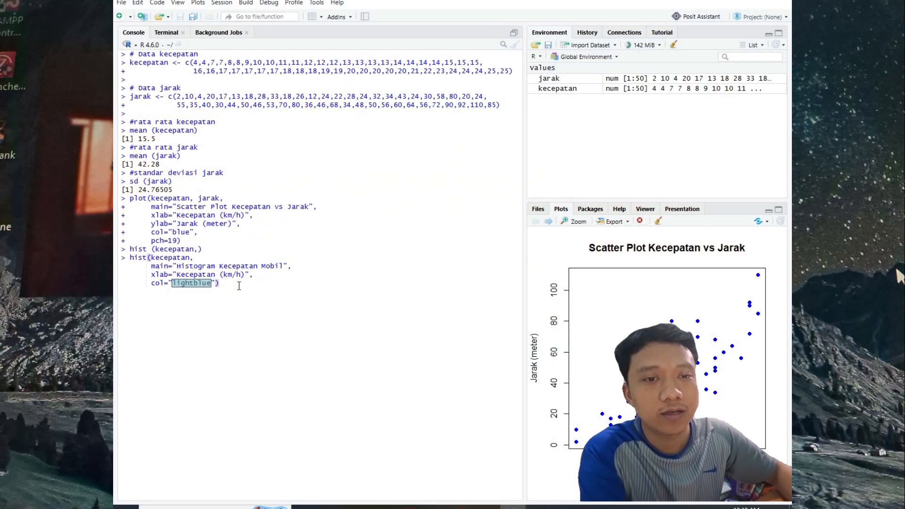
{"action": "key", "text": "Return"}
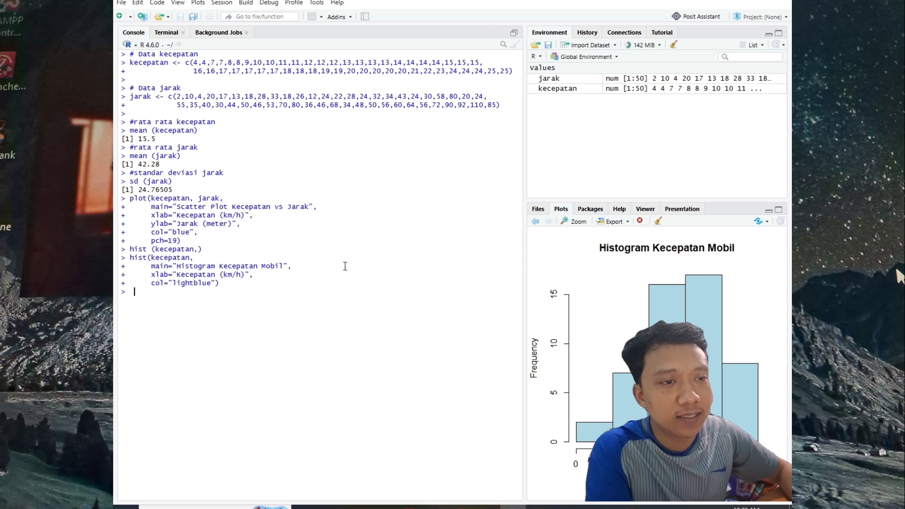
Step: Compare the title argument of the histogram command with the title of the plotted histogram
{"action": "left_click_drag", "start_coordinate": [177, 267], "coordinate": [258, 266]}
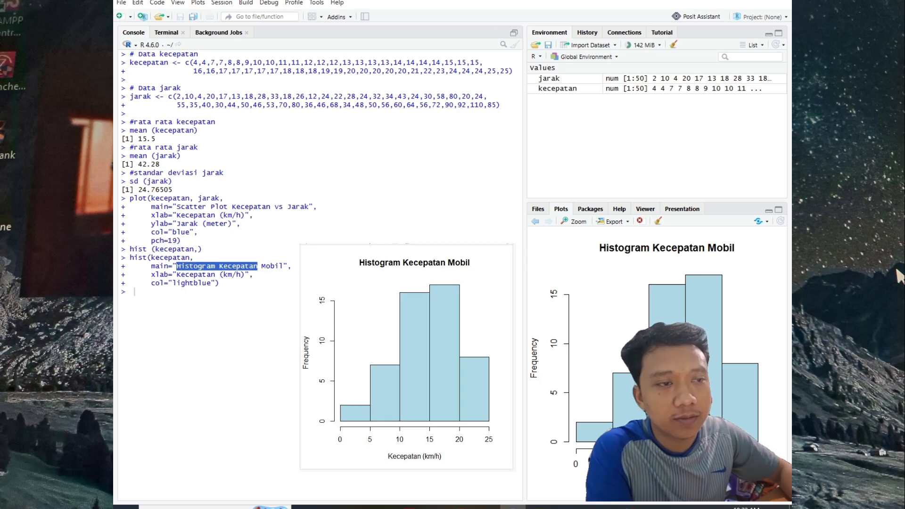
{"action": "left_click", "coordinate": [611, 252]}
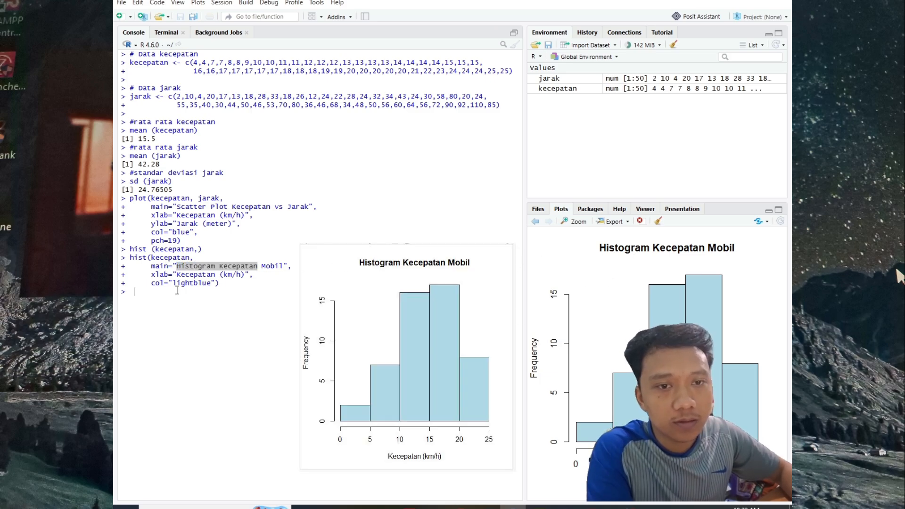
{"action": "left_click", "coordinate": [229, 271]}
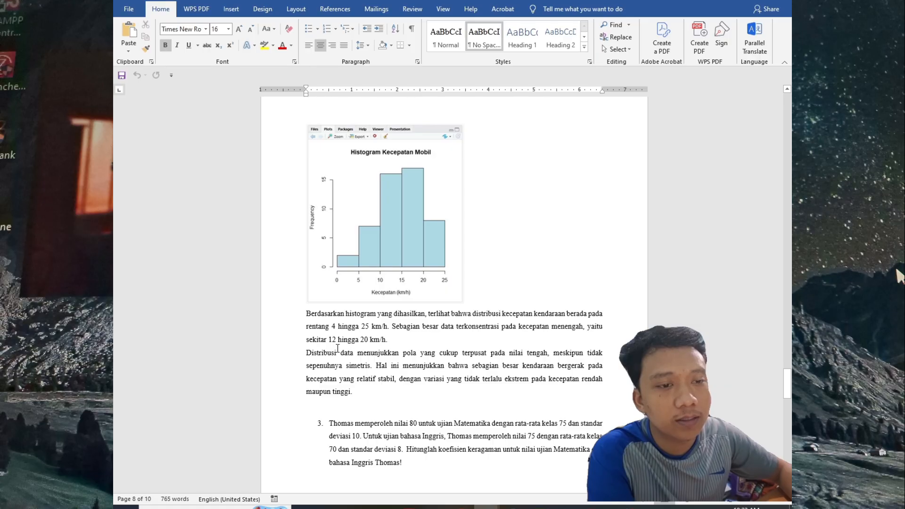
Step: Following question 3 in the assignment PDF, run the code calculating cv_mtk from mean 75 and sd 10, and cv_ing from mean 70 and sd 8
{"action": "left_click", "coordinate": [538, 505]}
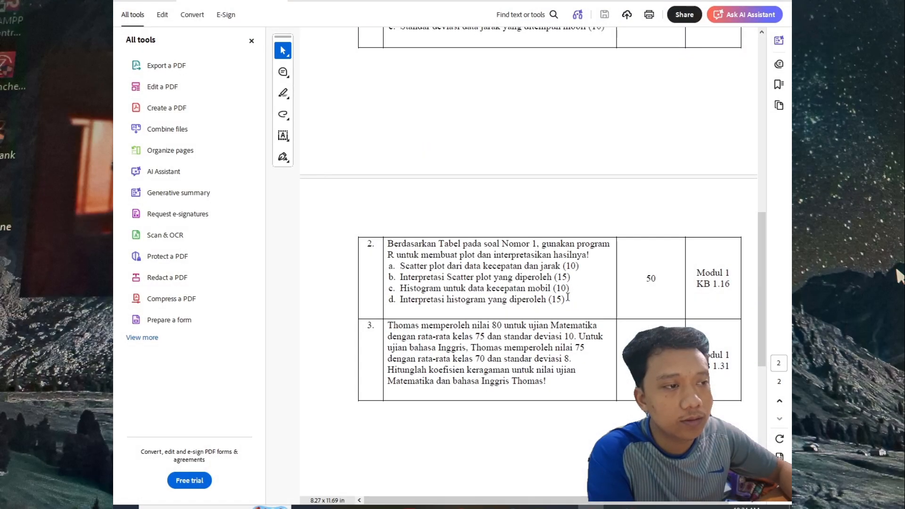
{"action": "scroll", "coordinate": [451, 294], "scroll_direction": "down", "scroll_amount": 2}
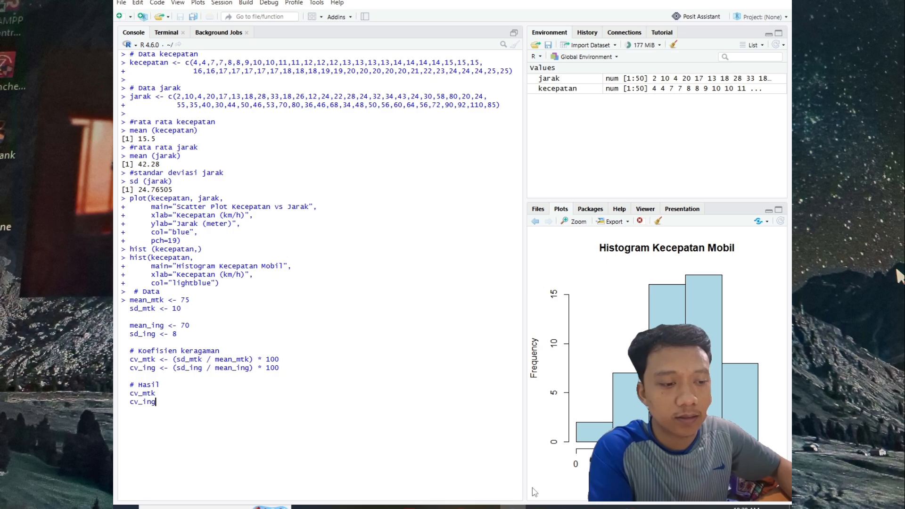
{"action": "left_click", "coordinate": [590, 507]}
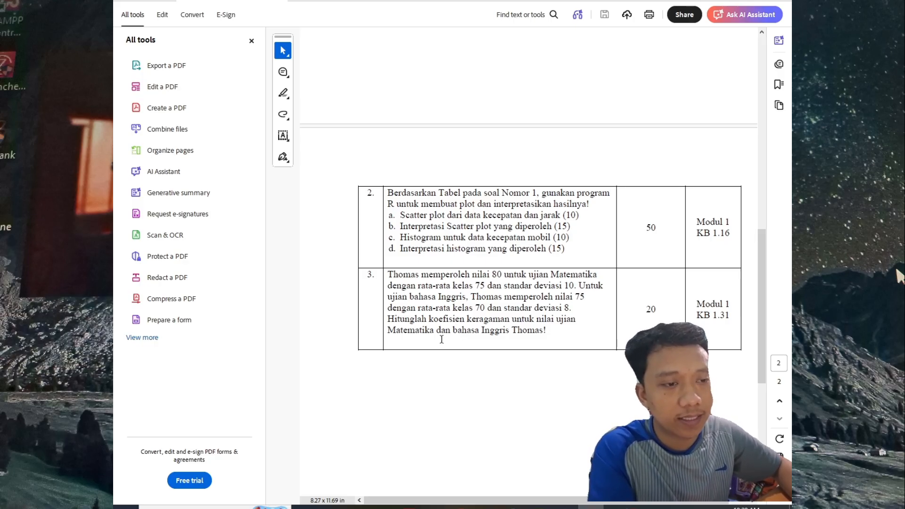
{"action": "left_click", "coordinate": [591, 507]}
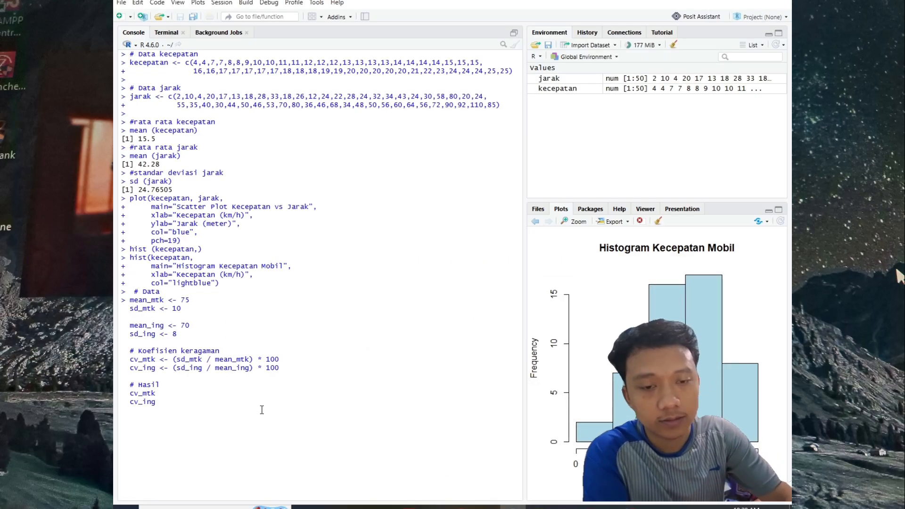
{"action": "key", "text": "Return"}
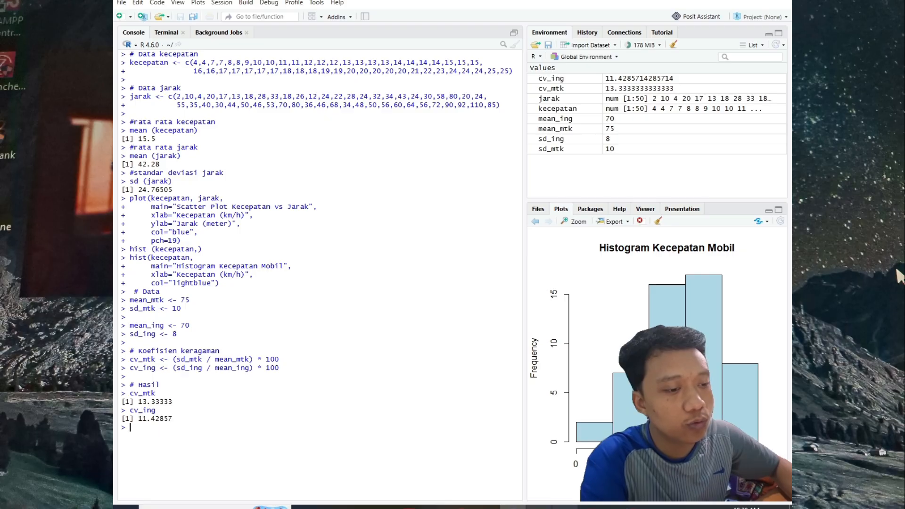
Step: Compare question 3 in the assignment PDF with the mean, standard deviation and coefficient variables in RStudio
{"action": "left_click", "coordinate": [591, 507]}
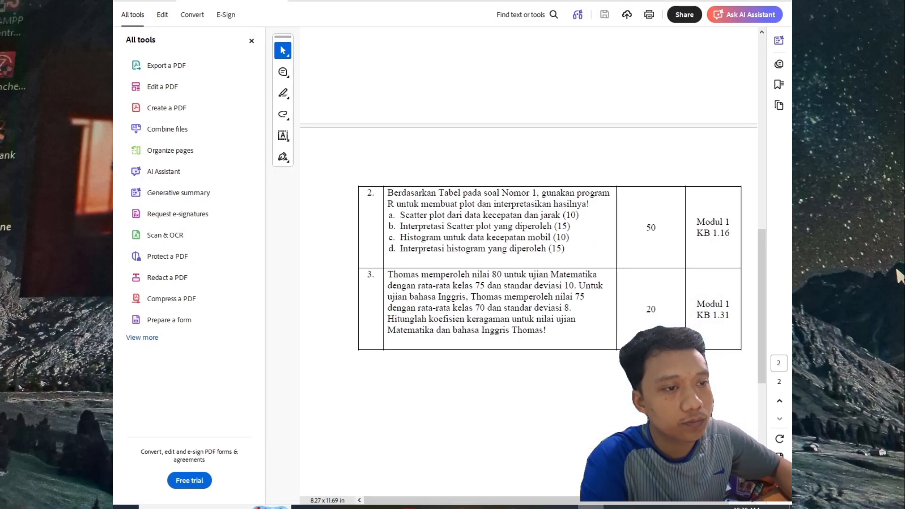
{"action": "key", "text": "alt+Tab"}
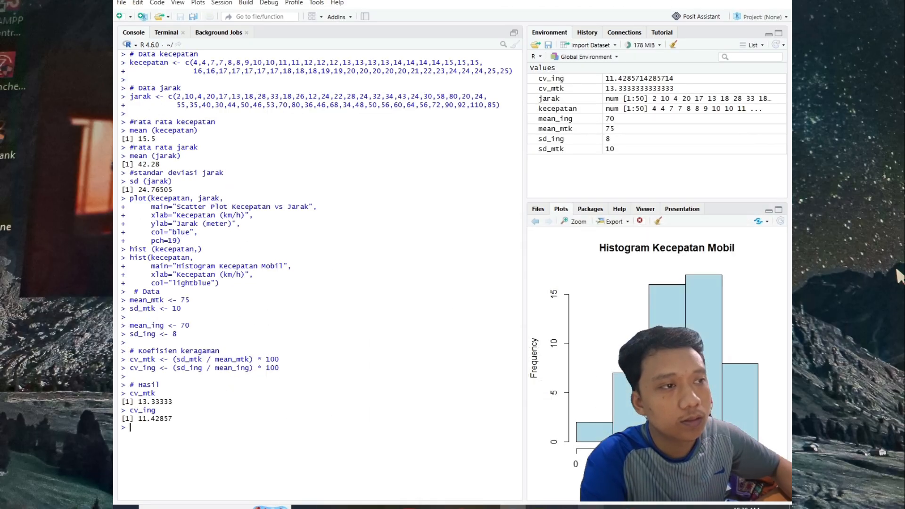
{"action": "key", "text": "alt+Tab"}
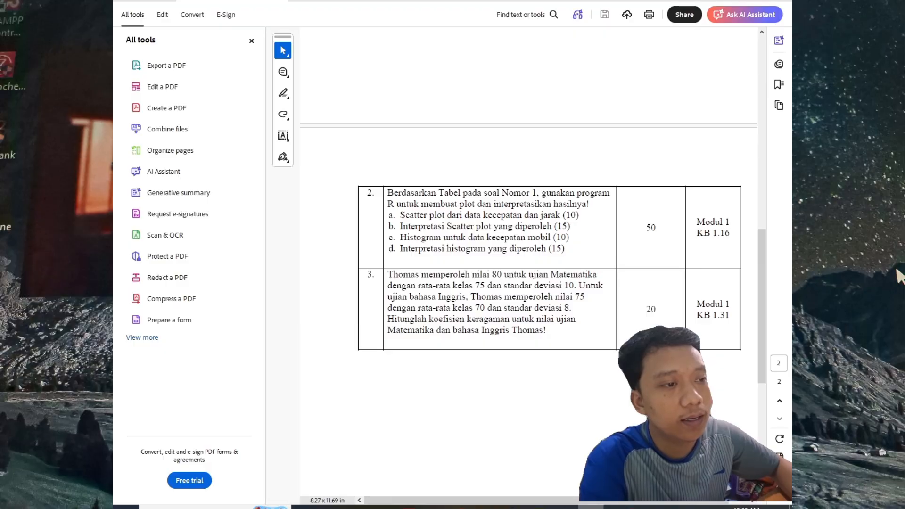
{"action": "key", "text": "alt+Tab"}
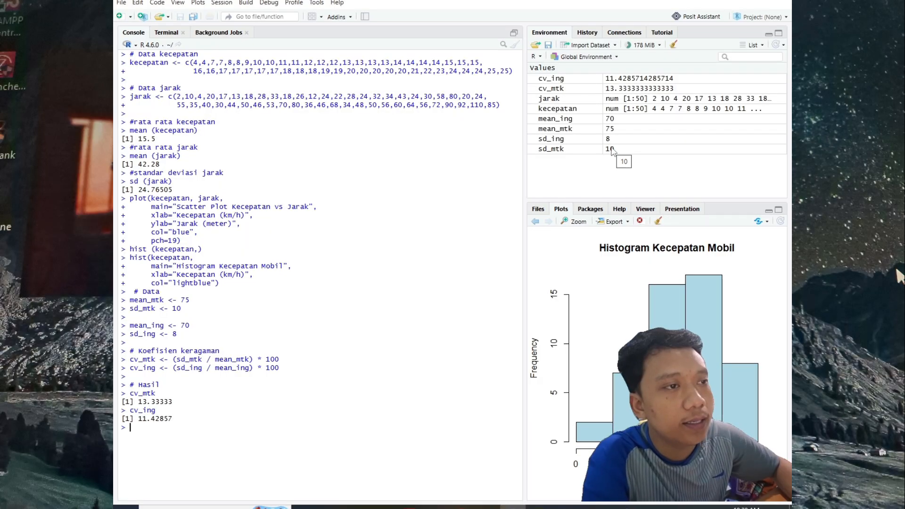
{"action": "key", "text": "alt+Tab"}
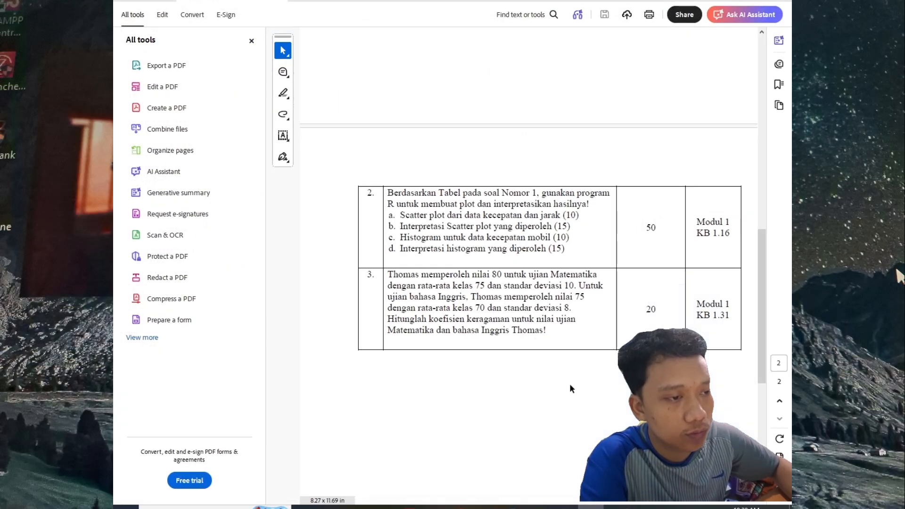